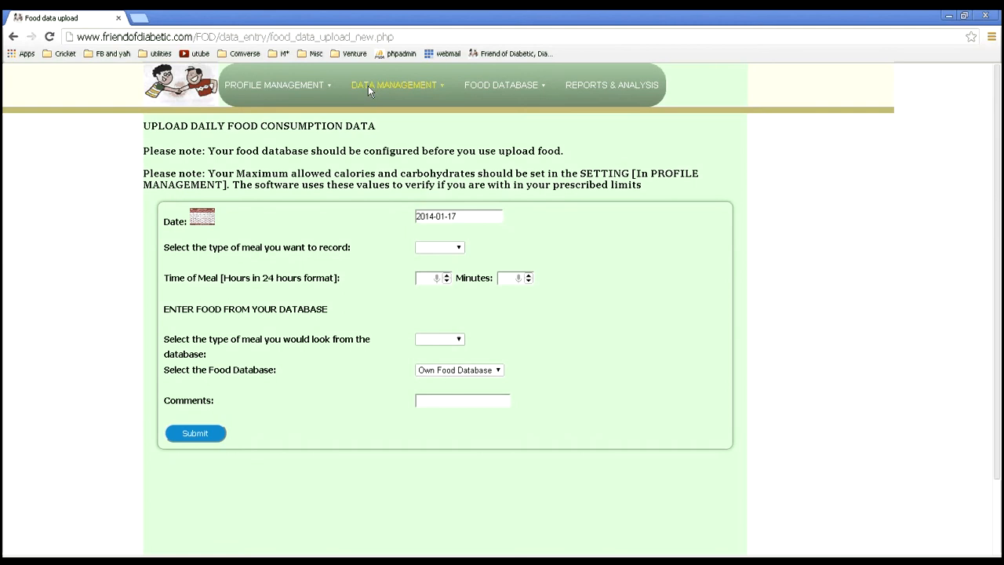
Open the form for uploading daily food consumption and set the meal date to 2014-01-17.
click(368, 85)
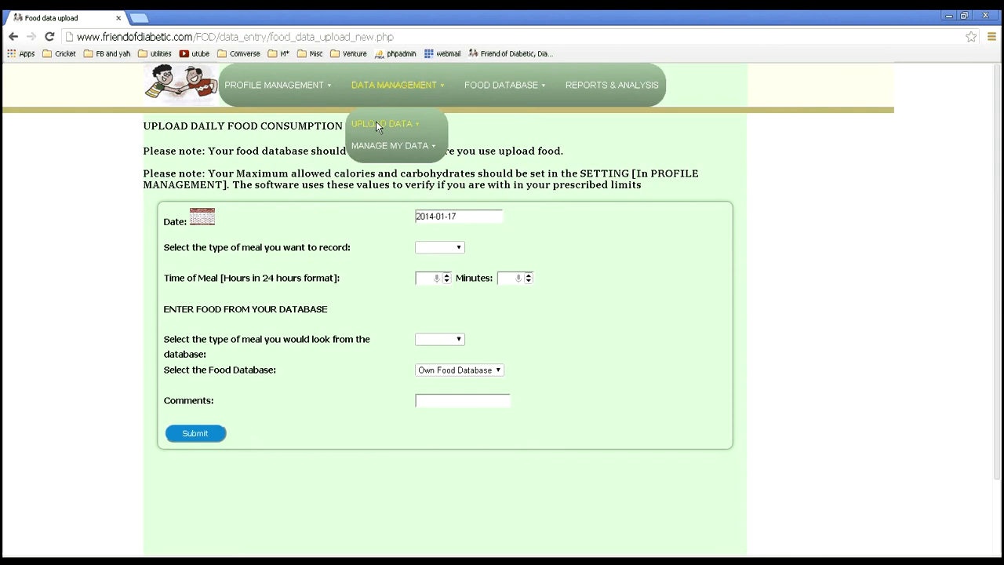
mouse_move(376, 124)
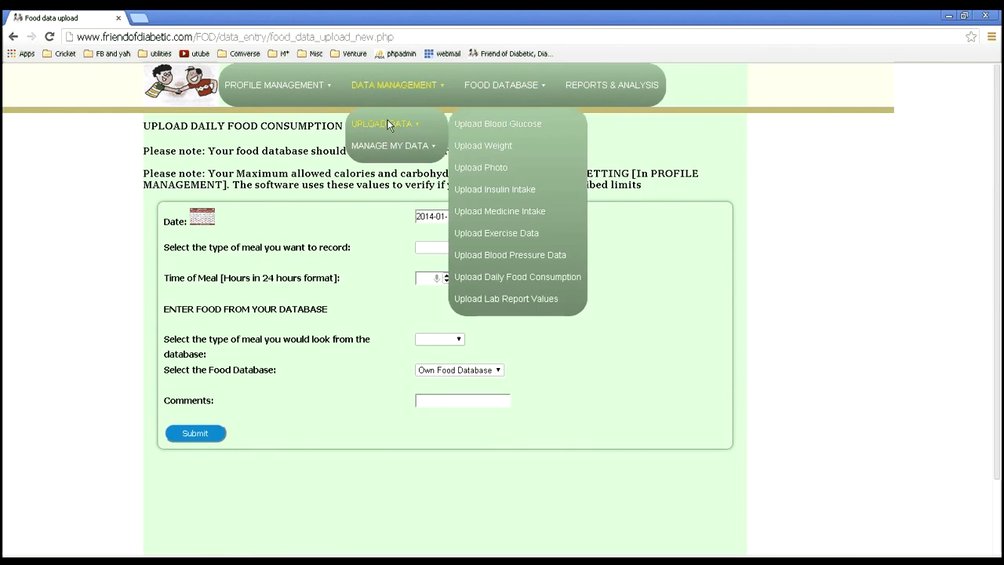
click(508, 283)
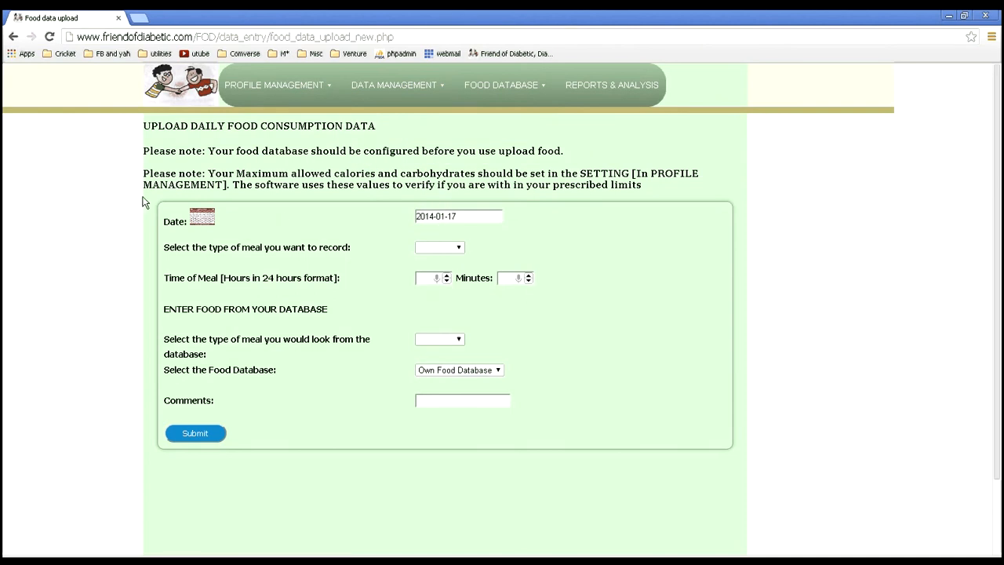
click(204, 219)
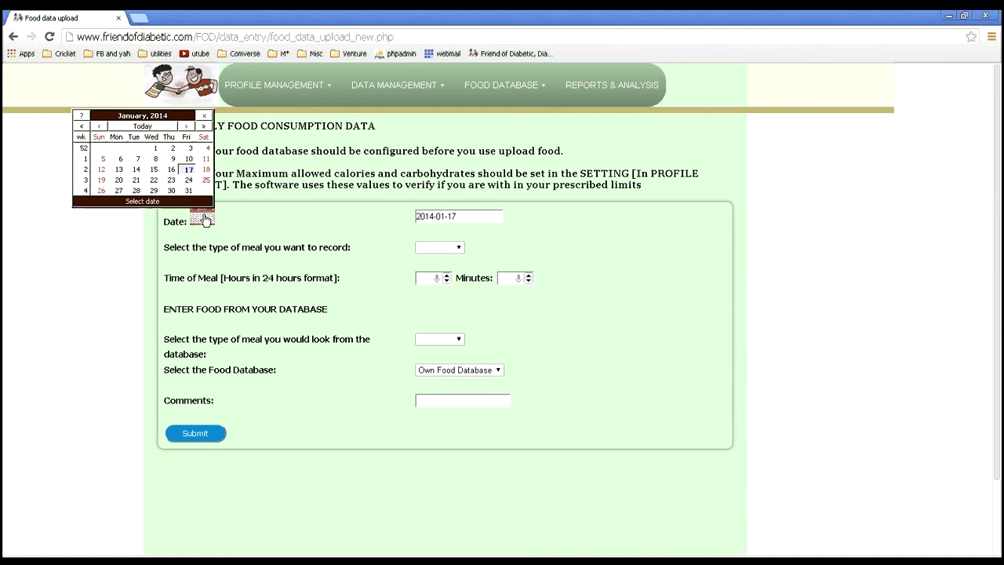
click(189, 170)
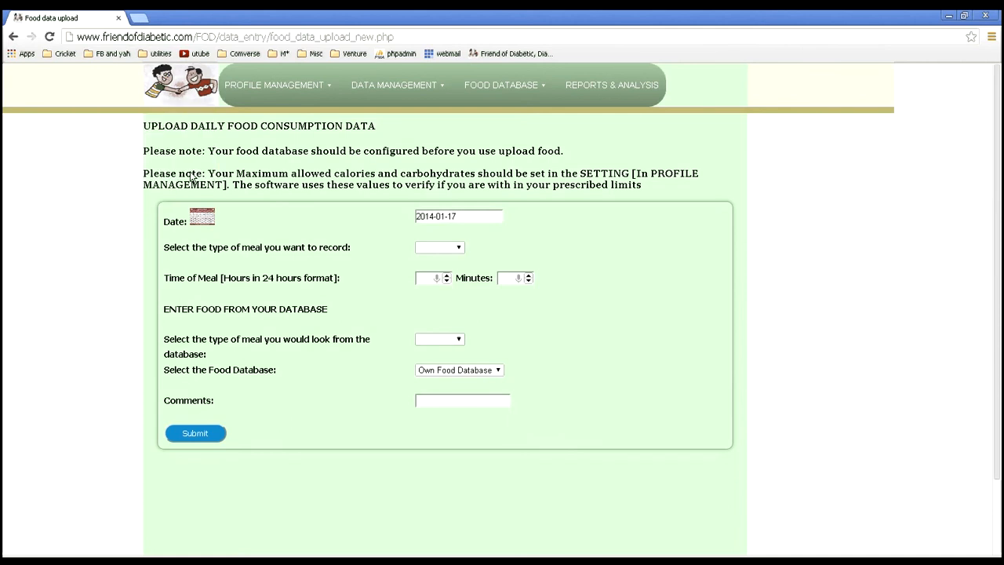
Set the meal to record to Dinner with a meal time of 22 hours and 30 minutes.
click(460, 248)
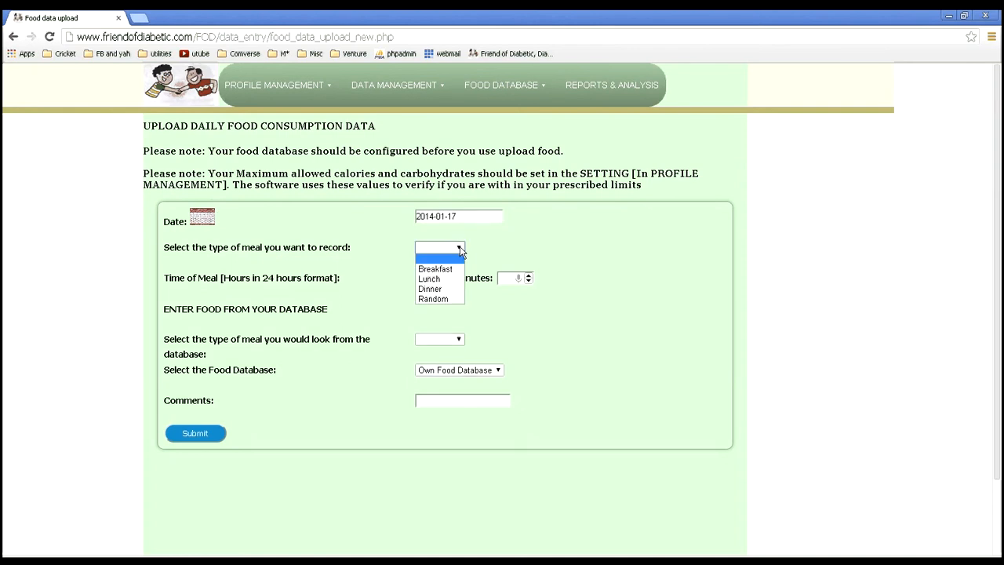
click(443, 292)
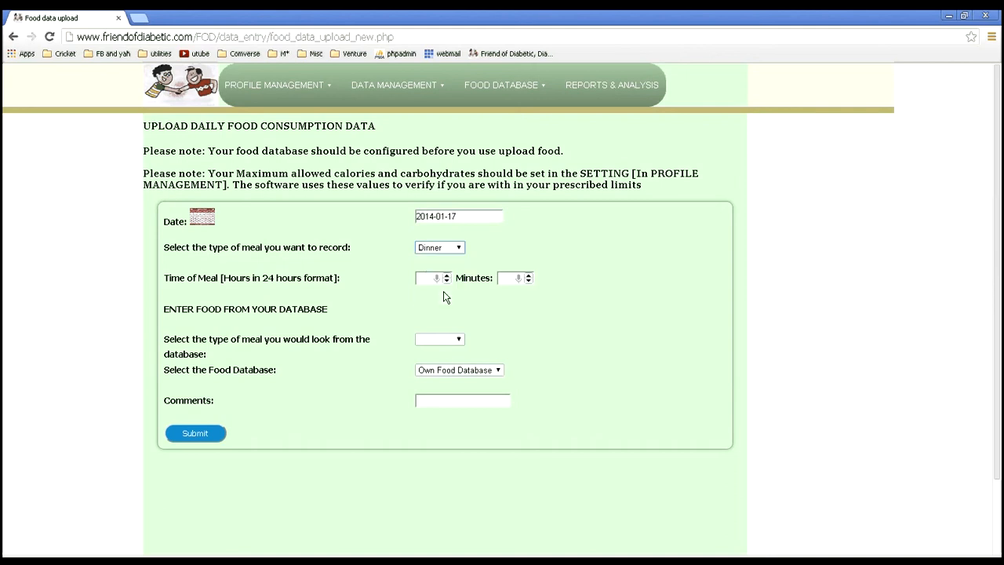
click(428, 278)
text(22)
key(Tab)
text(30)
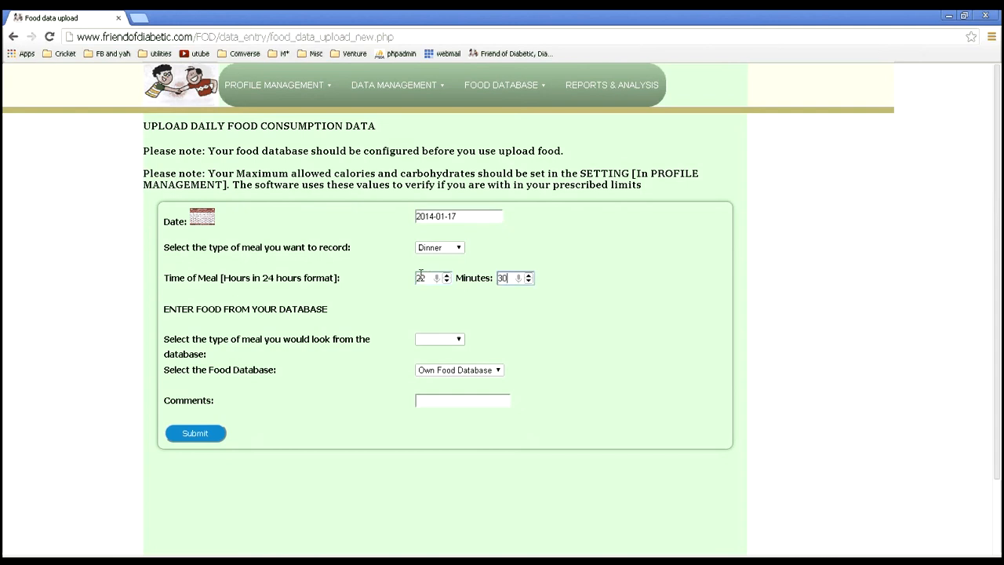
Choose All Meals as the meal type to look up in the database and submit the meal details.
click(459, 341)
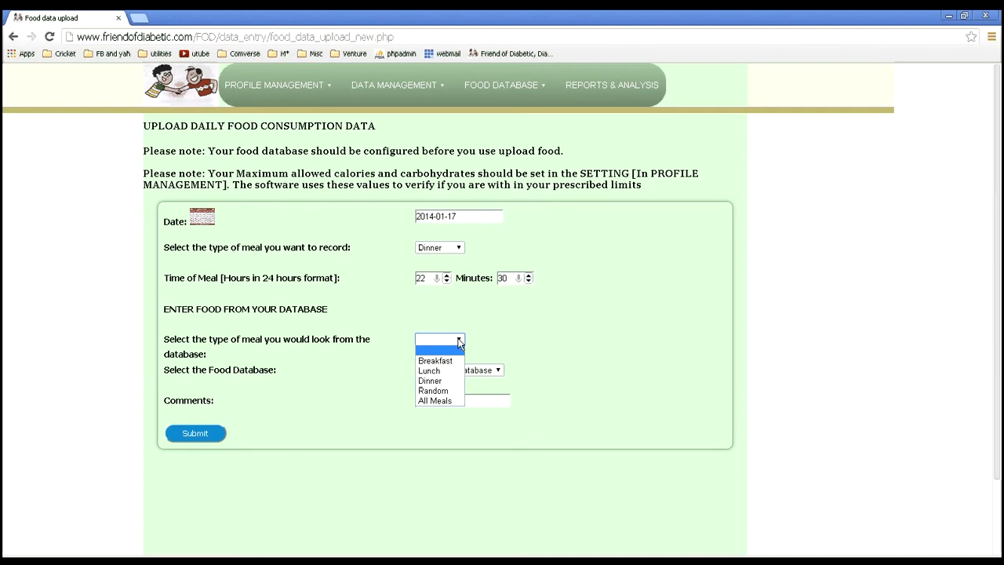
click(434, 402)
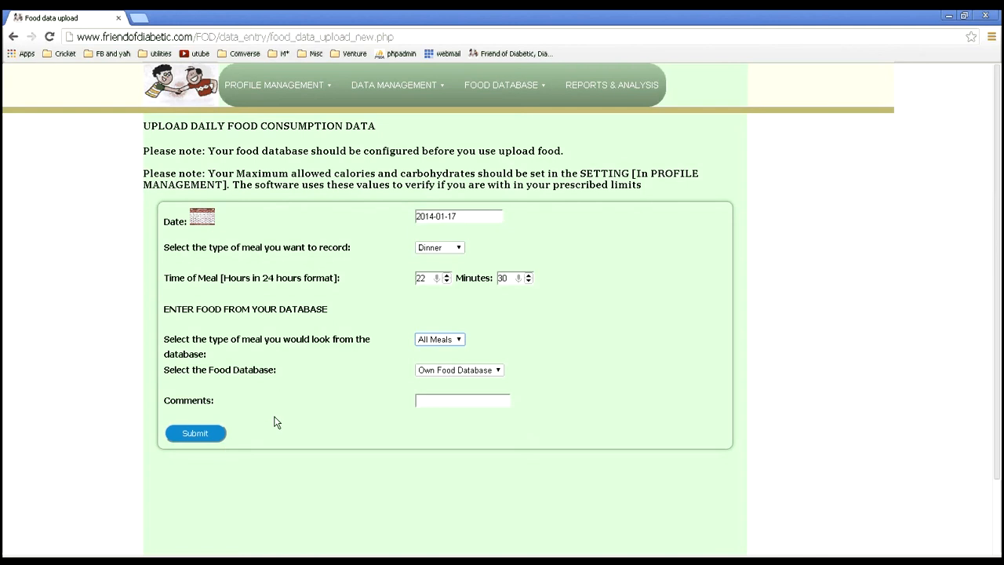
click(210, 436)
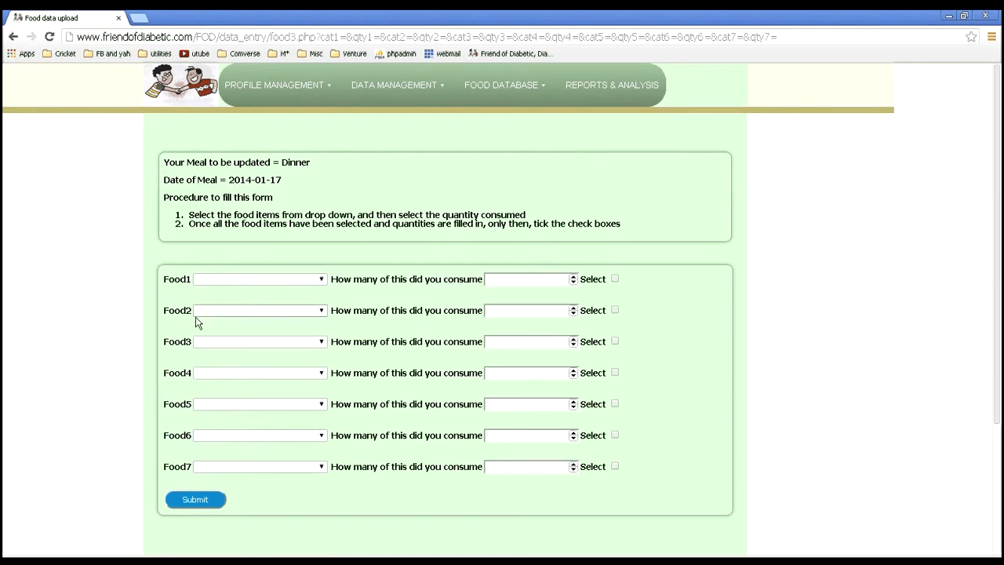
click(191, 496)
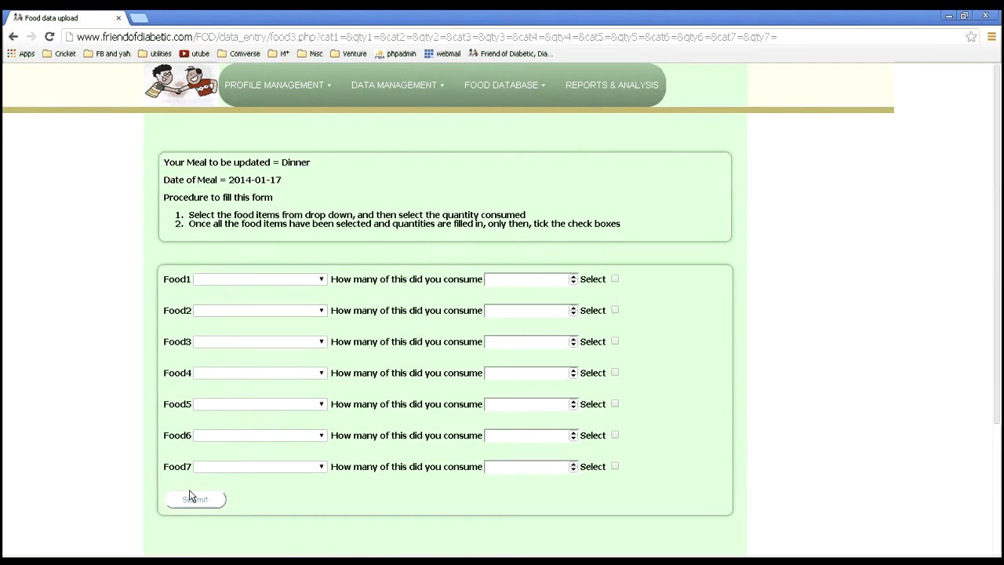
Choose Chicken as Food1 and enter 2 pieces as the quantity consumed.
click(321, 281)
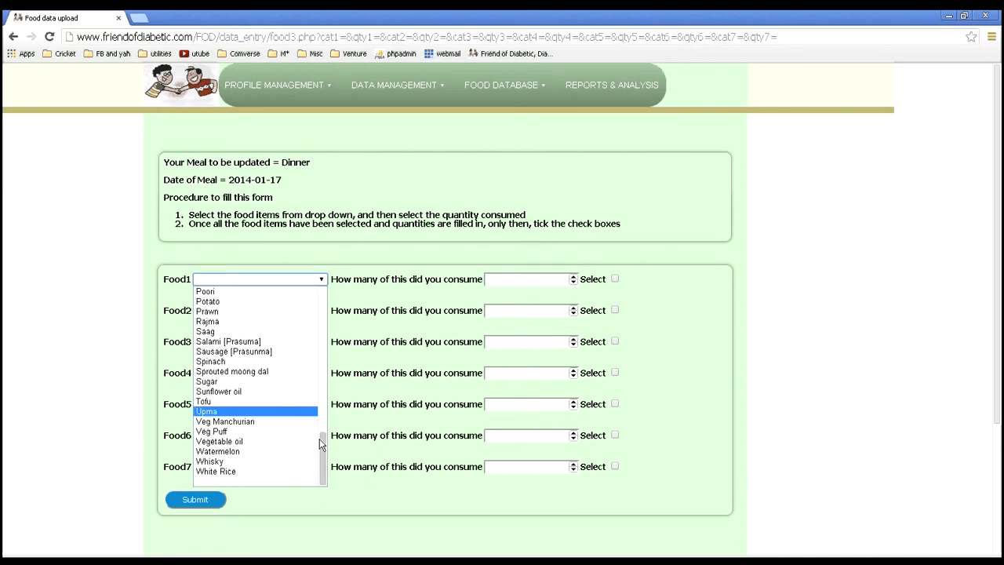
text(chi)
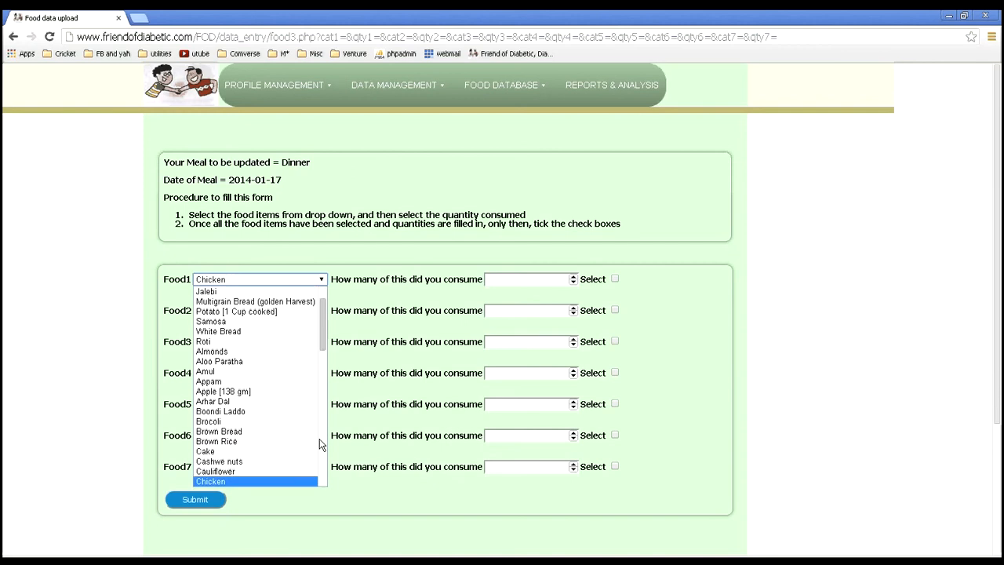
click(233, 480)
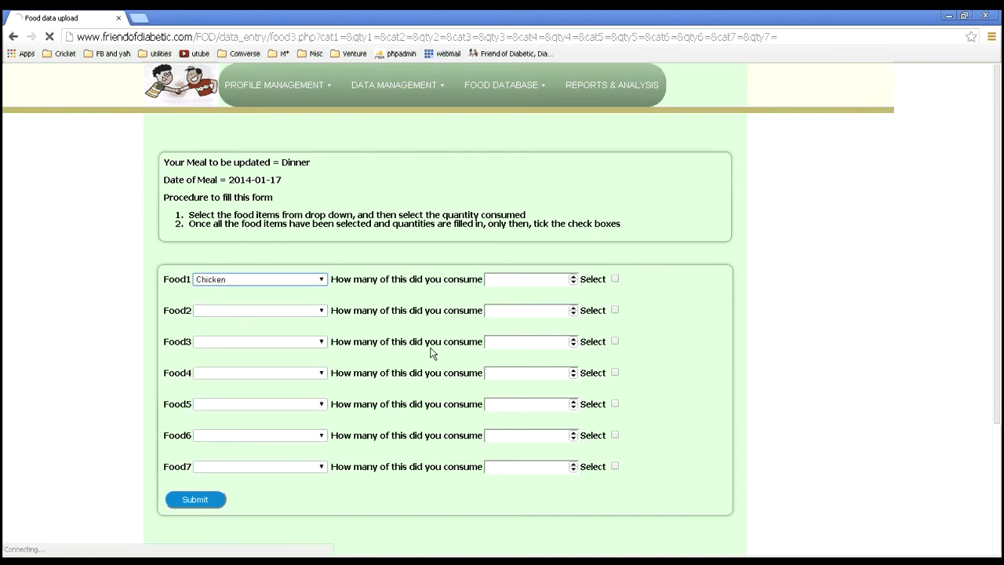
click(520, 279)
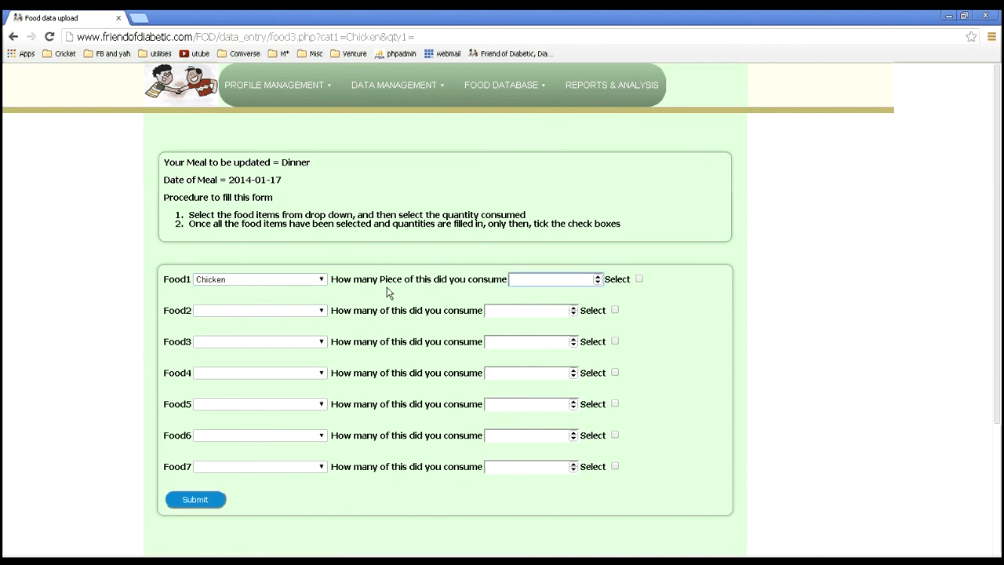
text(2)
Add 3 pieces of Multigrain Bread (golden Harvest) as Food2, mark both foods as selected and submit the meal.
click(287, 315)
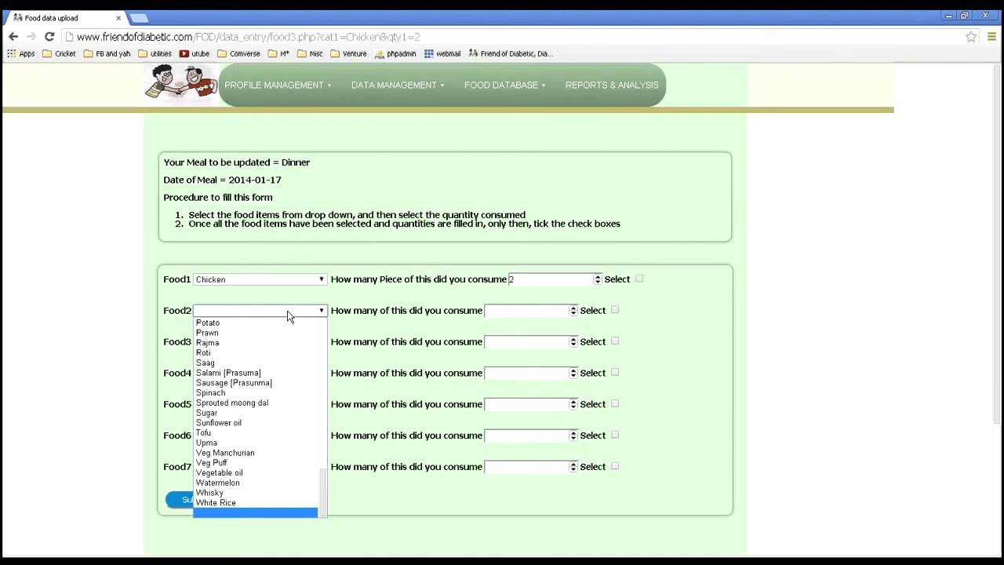
key(m)
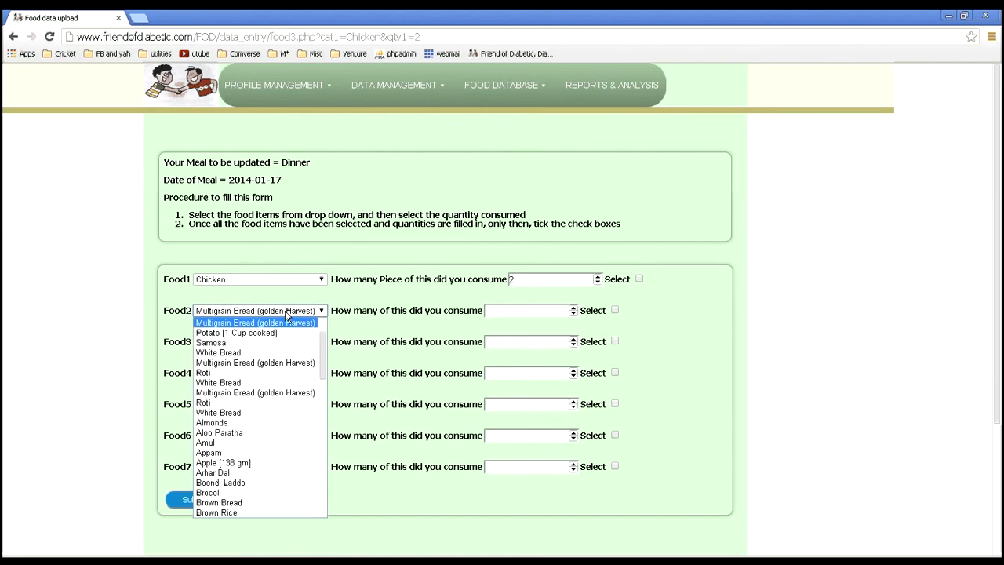
click(271, 322)
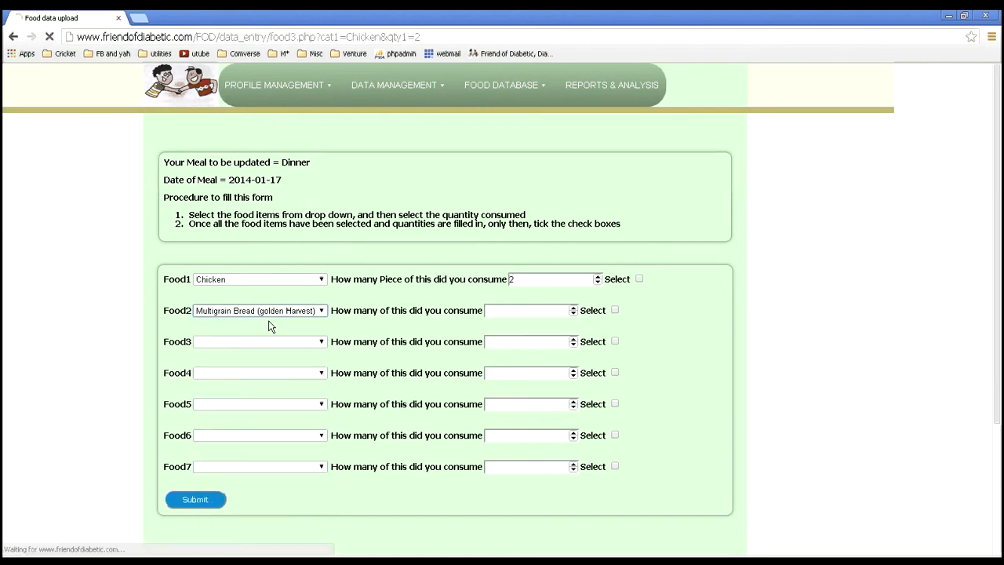
click(539, 314)
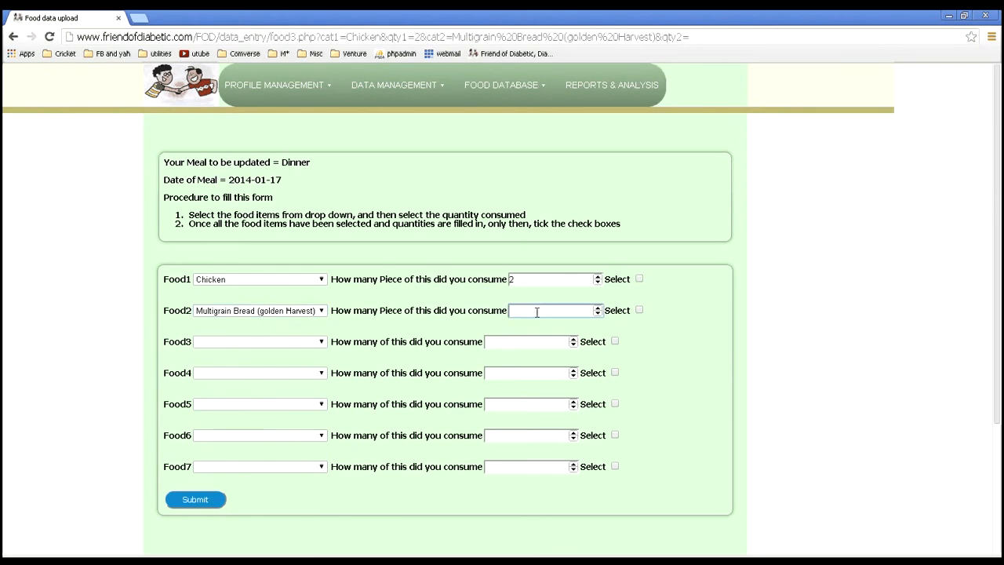
text(3)
click(198, 501)
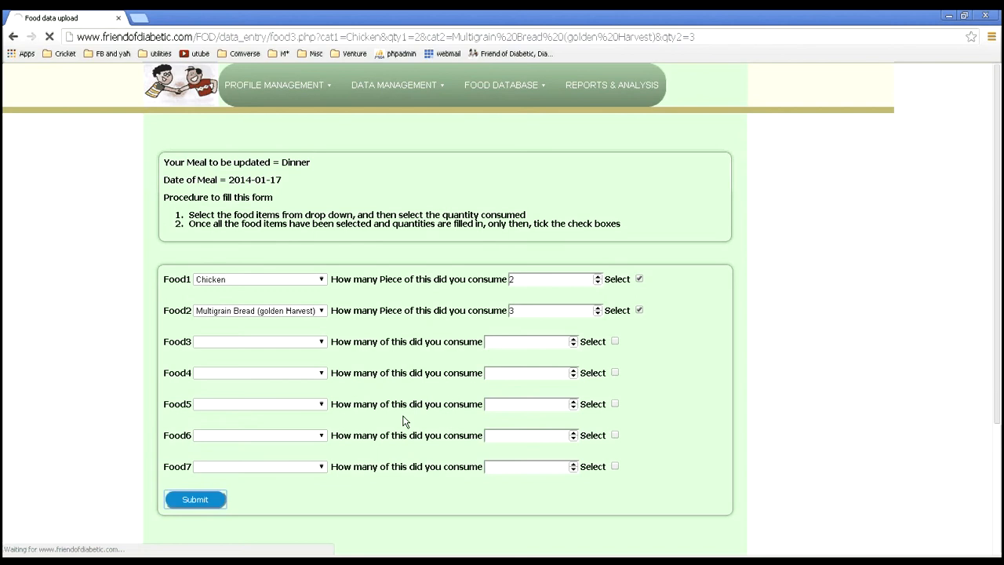
Review the recorded foods and the day's calorie and carbohydrate totals against their limits.
scroll(384, 421, down, 3)
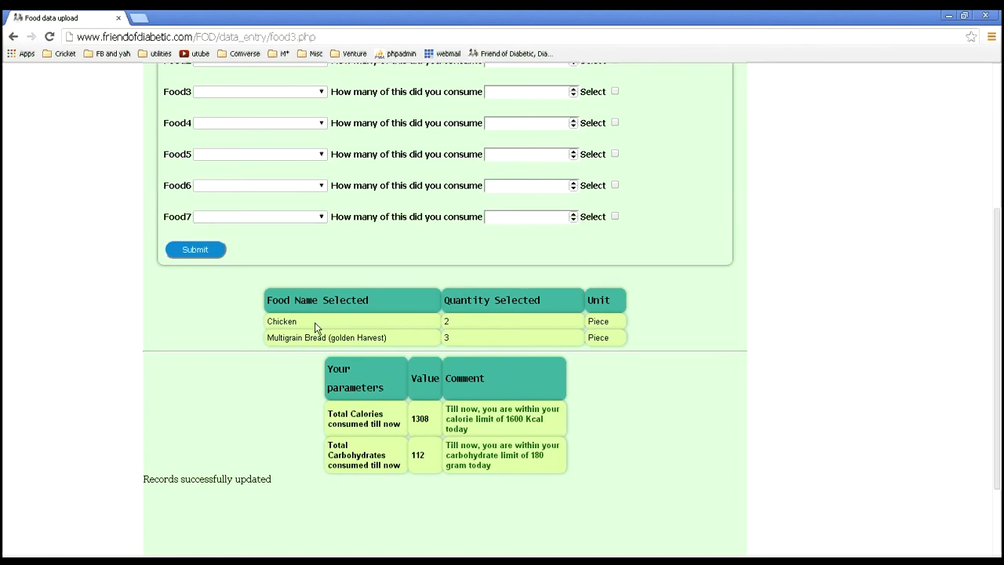
key(ctrl+plus)
key(ctrl+plus)
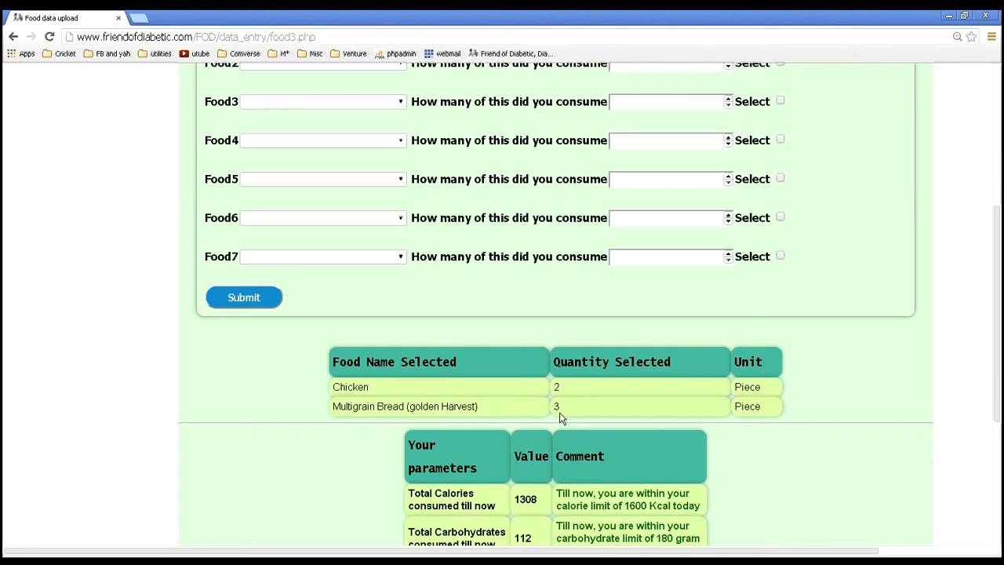
scroll(542, 402, down, 2)
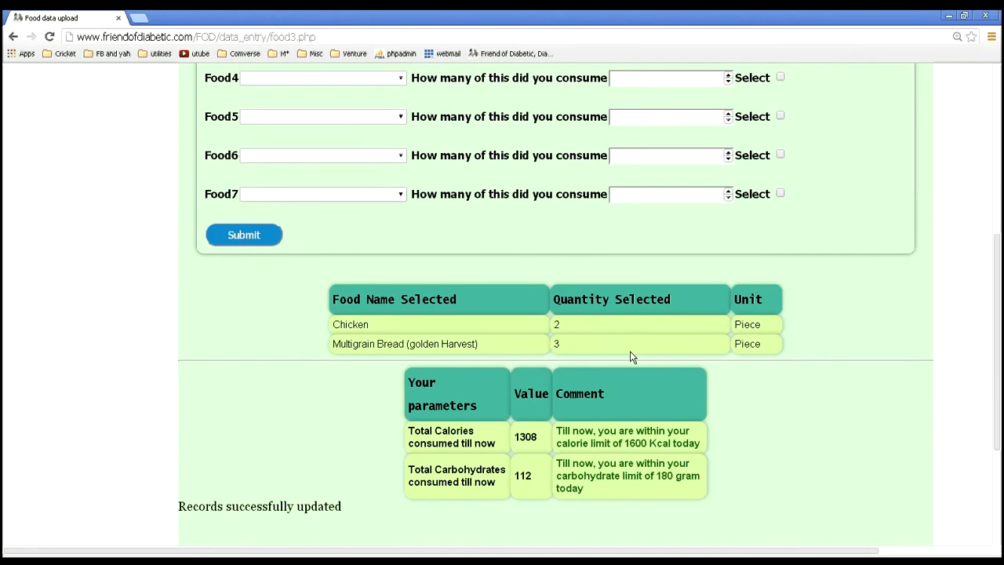
scroll(624, 352, down, 1)
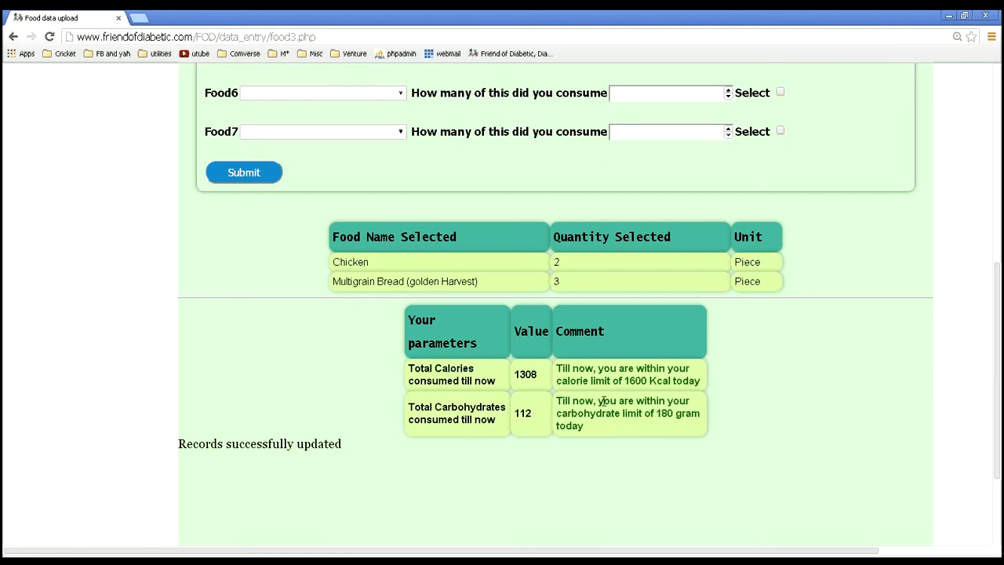
key(ctrl+0)
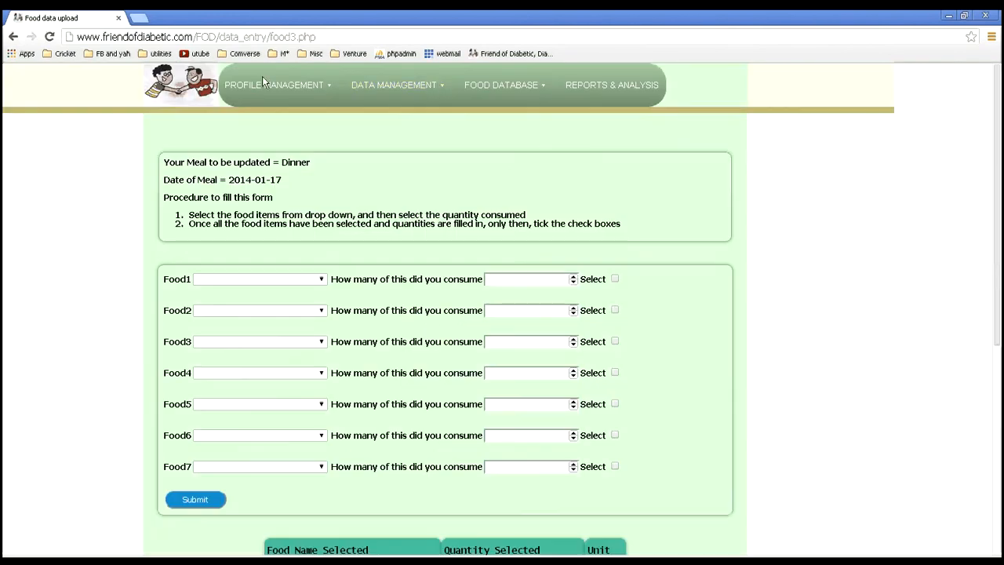
Open the form for uploading blood glucose data.
click(386, 87)
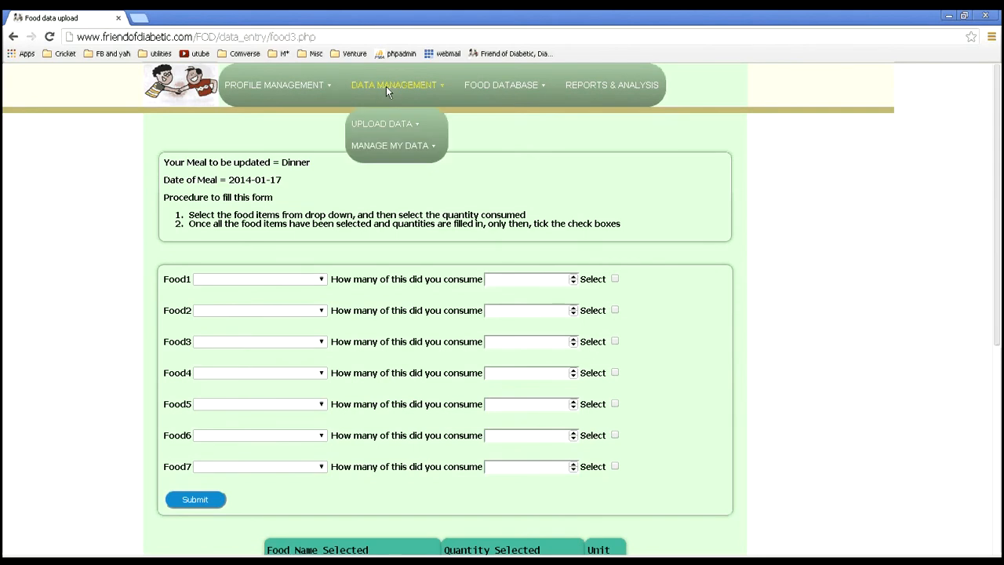
key(ctrl+plus)
key(ctrl+plus)
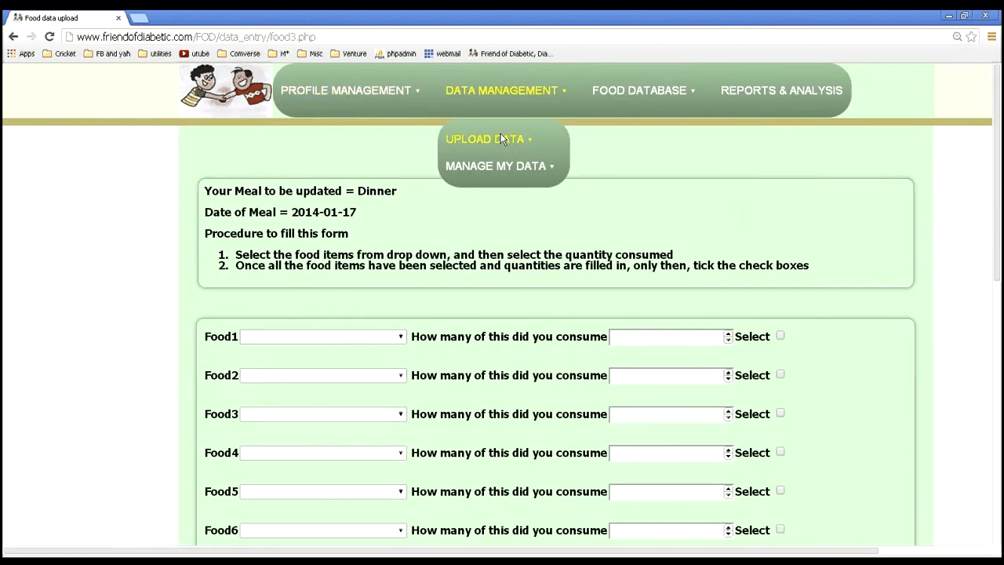
mouse_move(502, 139)
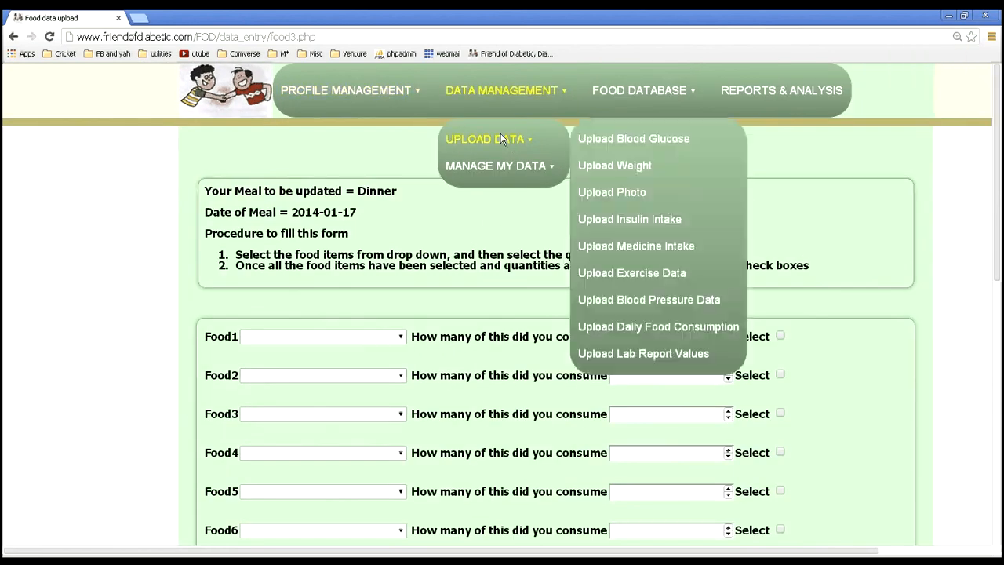
click(617, 138)
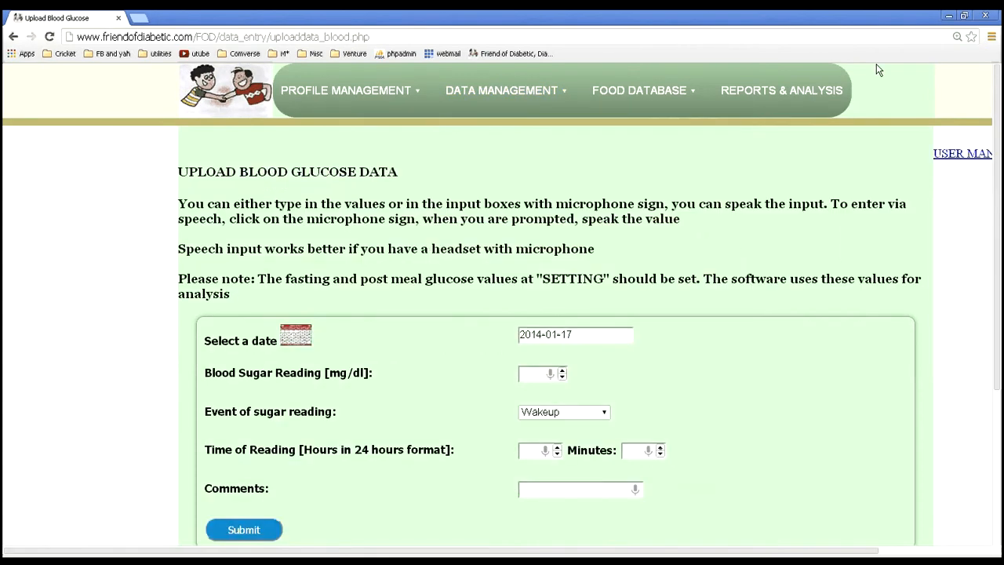
click(958, 36)
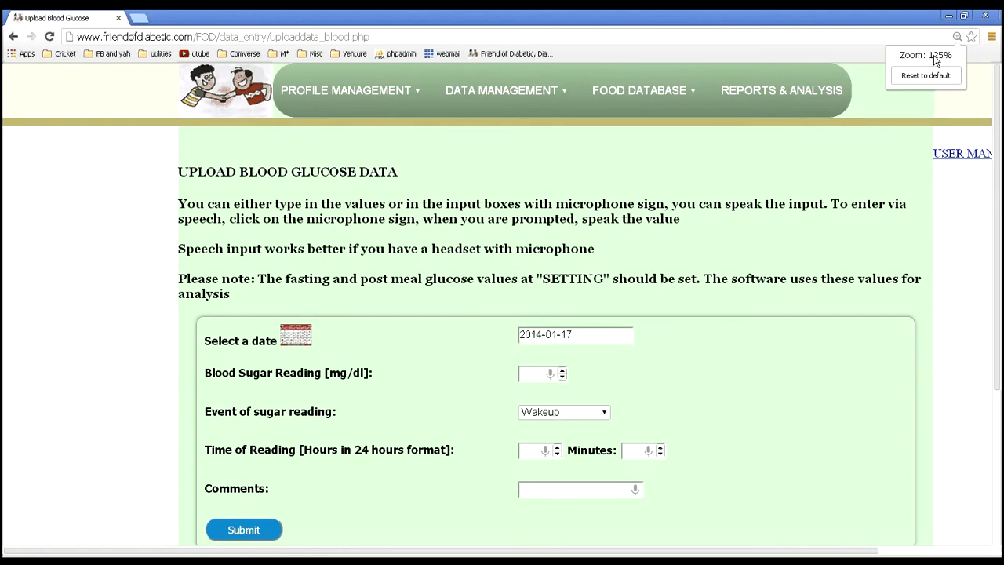
click(928, 76)
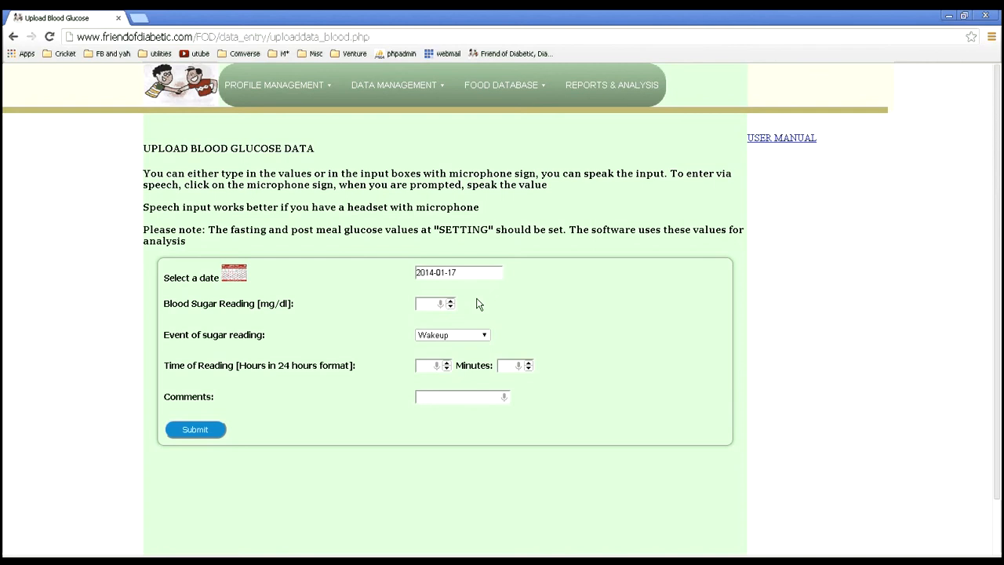
Enter a blood sugar reading of 100 mg/dl with After Dinner as its event.
click(426, 303)
text(100)
click(482, 339)
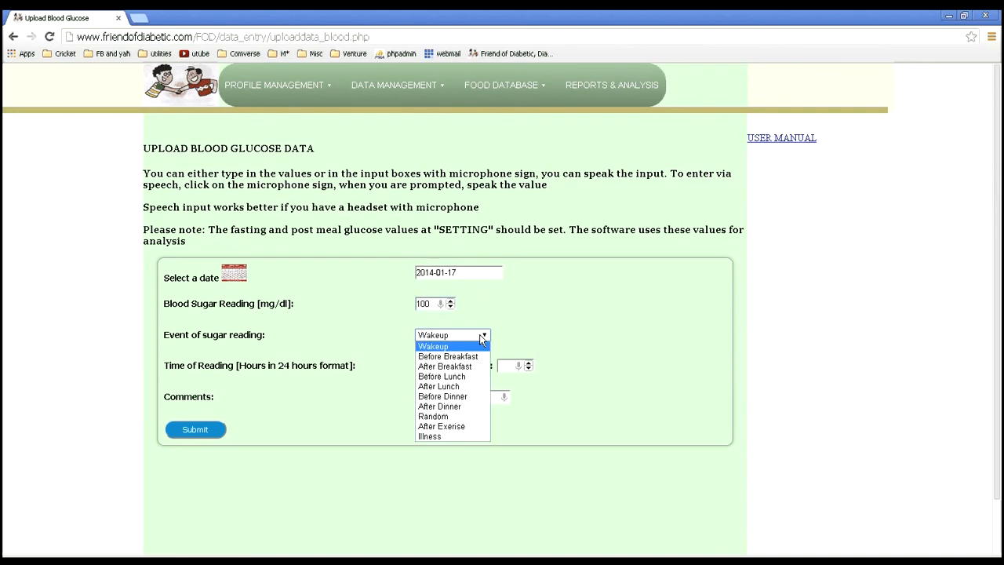
click(458, 408)
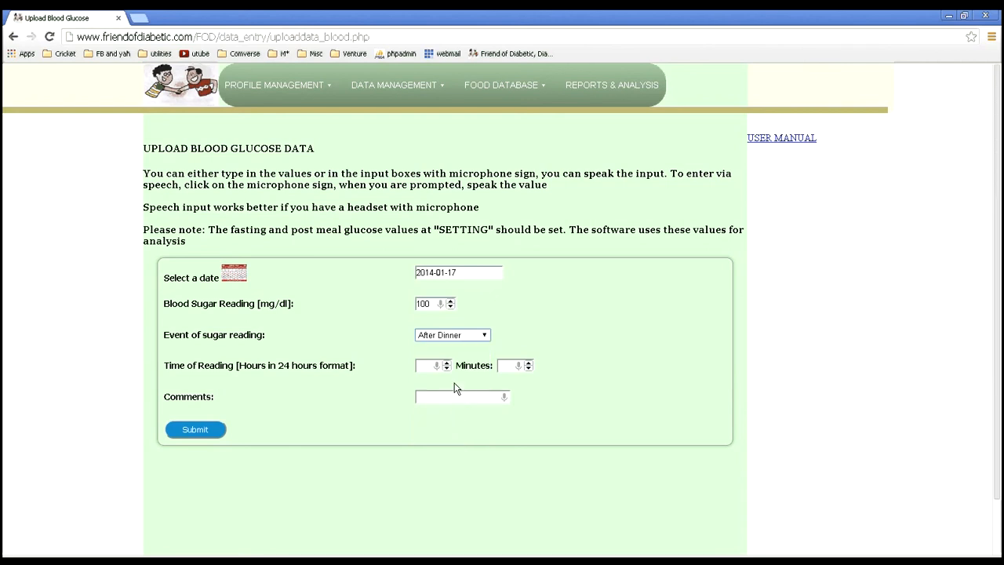
Set the time of the After Dinner reading to 24 hours and 00 minutes, and submit the glucose data.
click(429, 368)
text(12)
key(Tab)
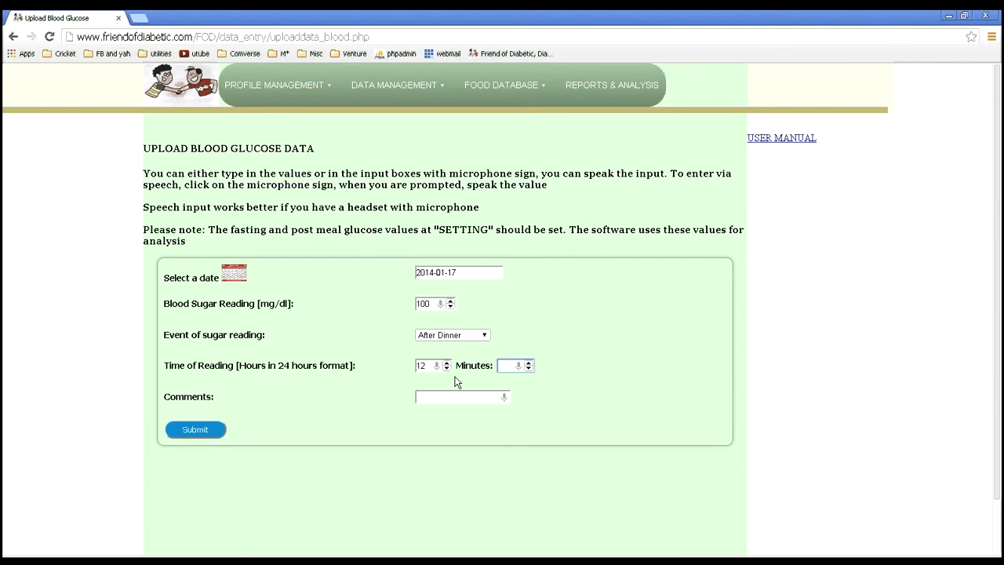
click(422, 366)
key(BackSpace)
key(BackSpace)
text(21)
key(Tab)
text(00)
click(203, 432)
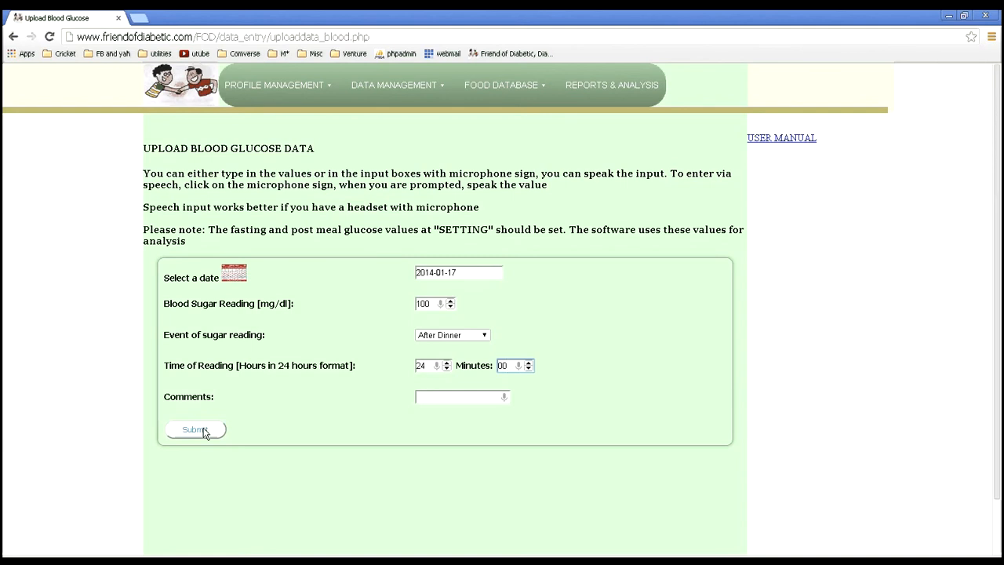
click(205, 433)
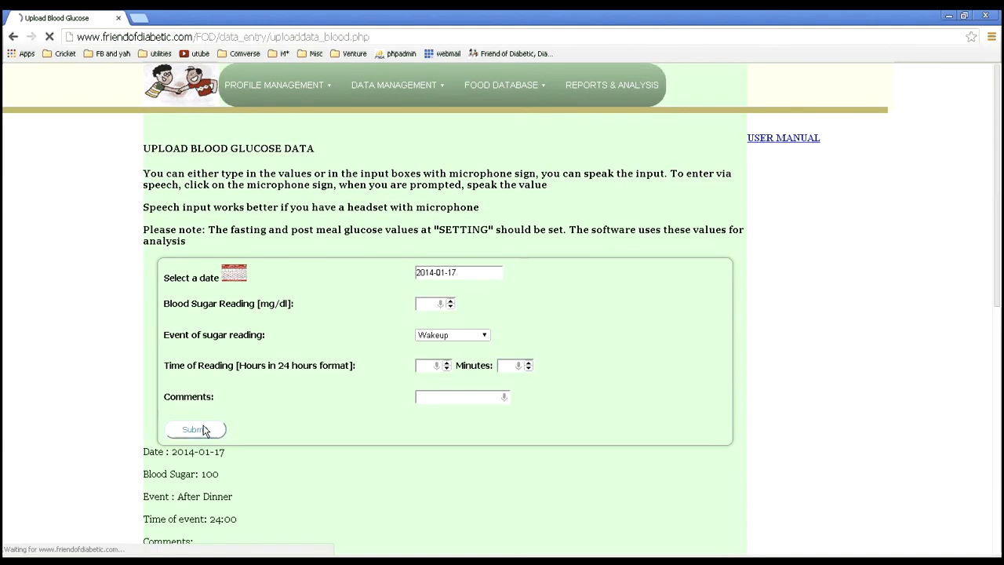
Pause the spoken feedback and review the submitted reading, its assessment, and the last meal's foods with calorie and carbohydrate totals.
scroll(205, 430, down, 3)
scroll(203, 430, down, 3)
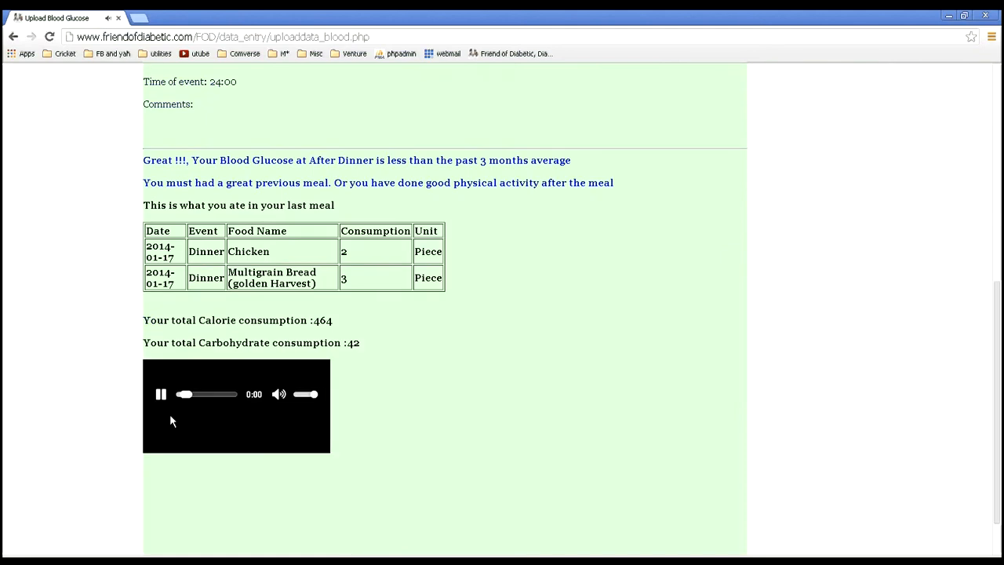
click(161, 394)
scroll(364, 398, up, 2)
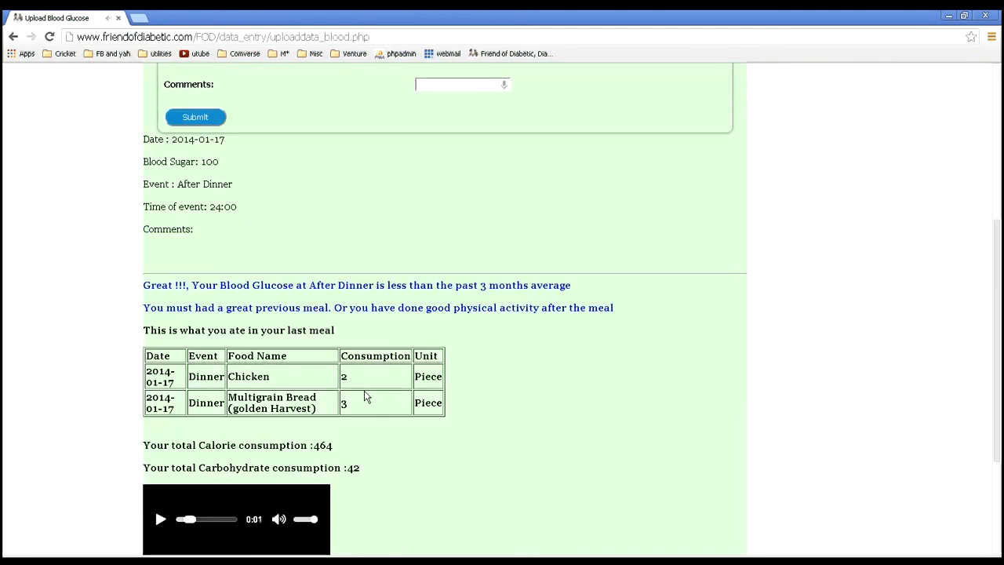
scroll(364, 398, up, 1)
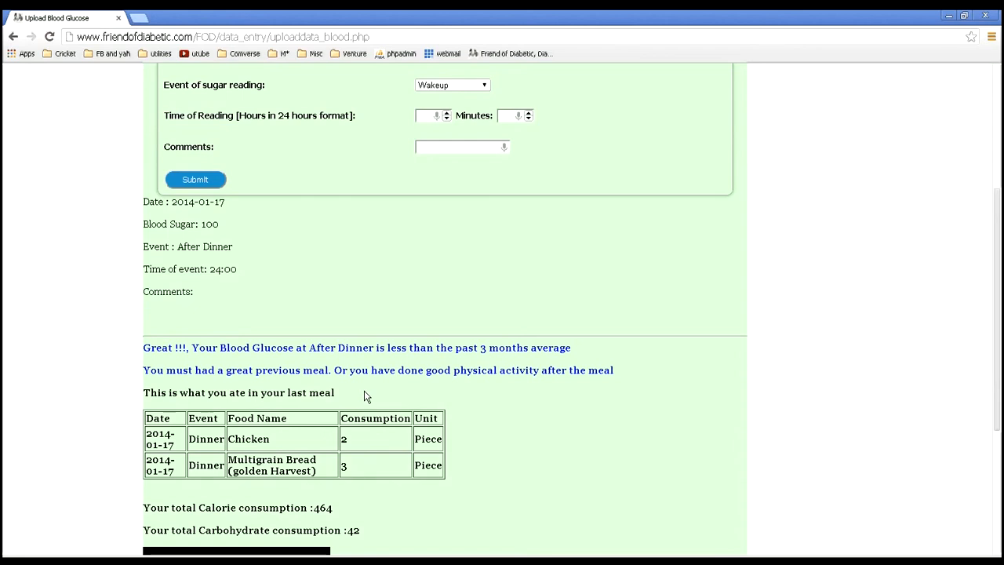
scroll(362, 393, up, 2)
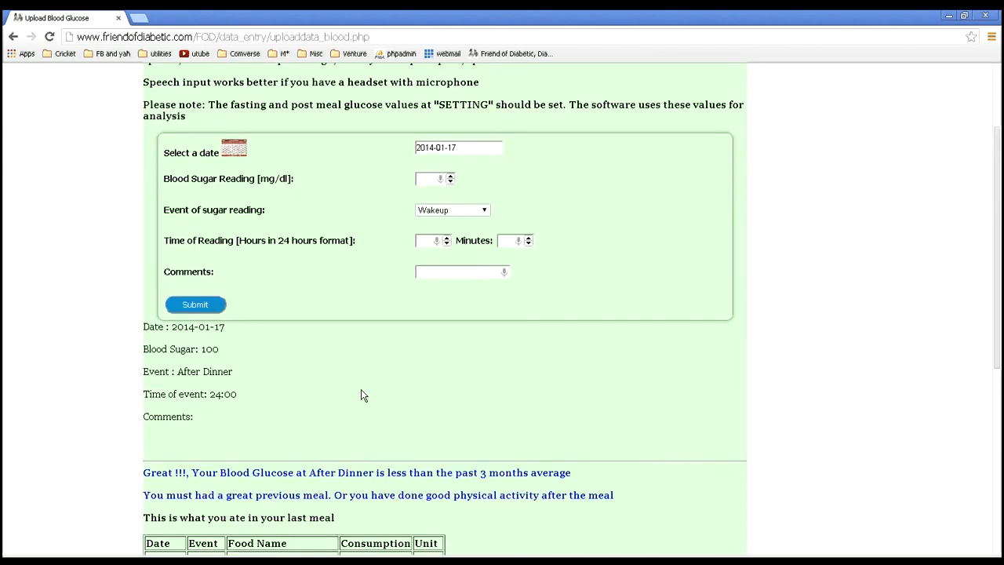
scroll(361, 392, down, 2)
scroll(361, 395, down, 2)
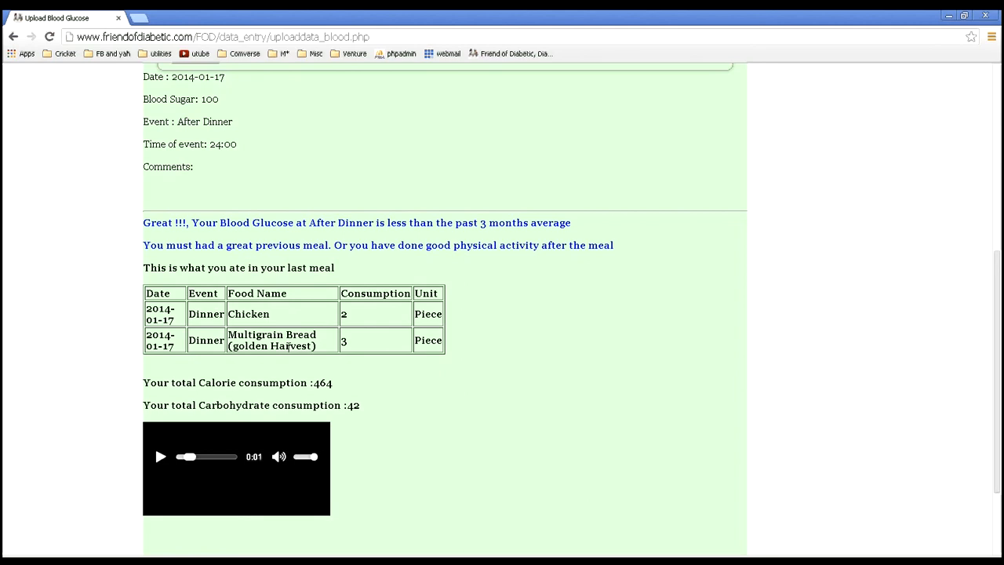
scroll(289, 348, down, 2)
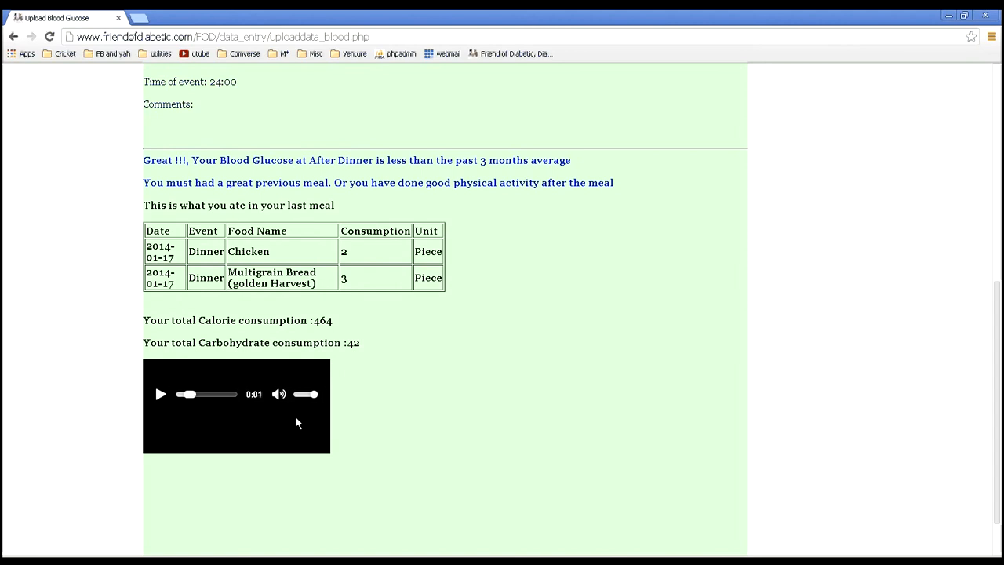
Submit another blood sugar reading of 190 mg/dl with After Dinner as its event and 24 as the hour.
scroll(296, 419, up, 3)
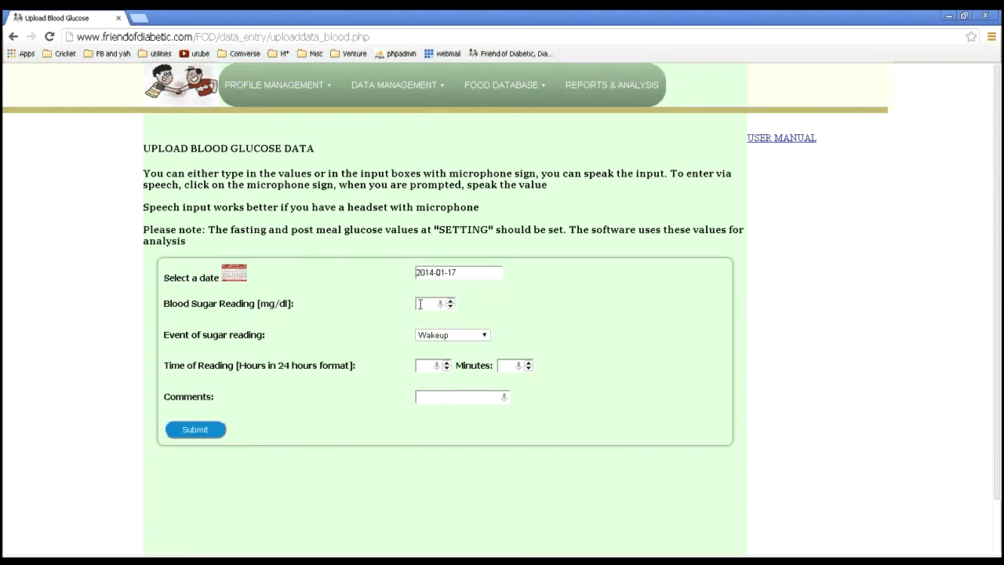
click(420, 304)
text(10)
text(0)
click(462, 335)
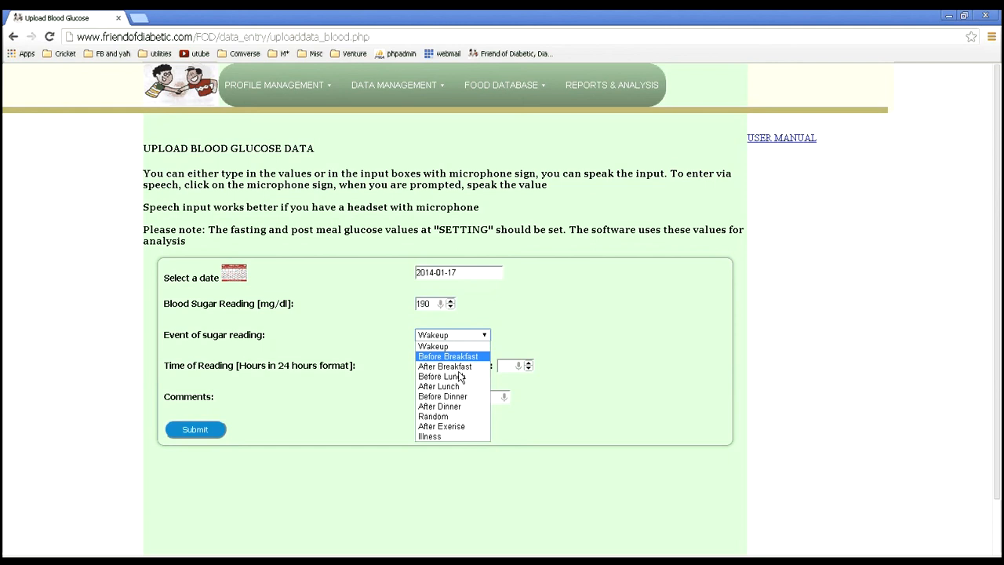
click(459, 407)
click(425, 368)
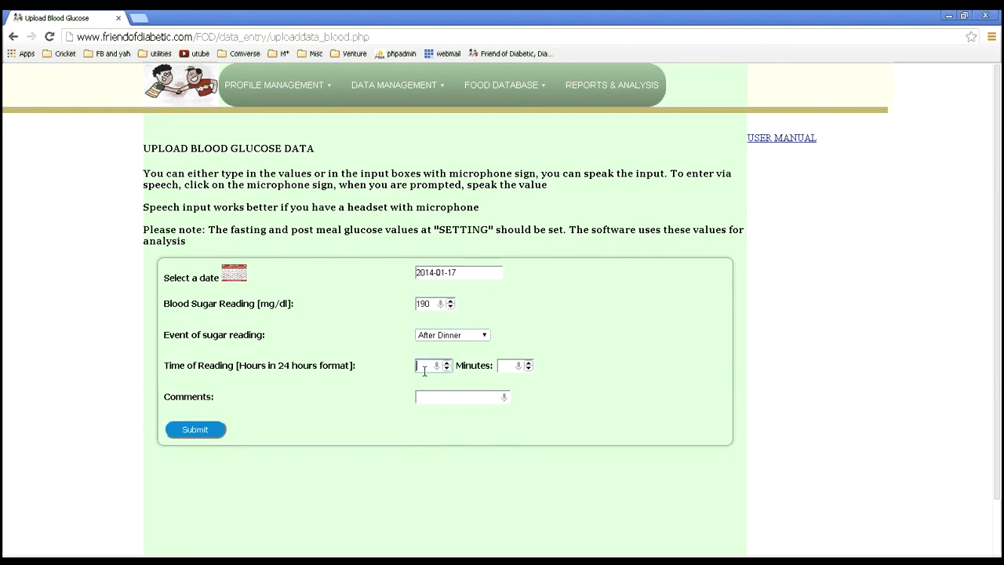
text(24)
click(209, 433)
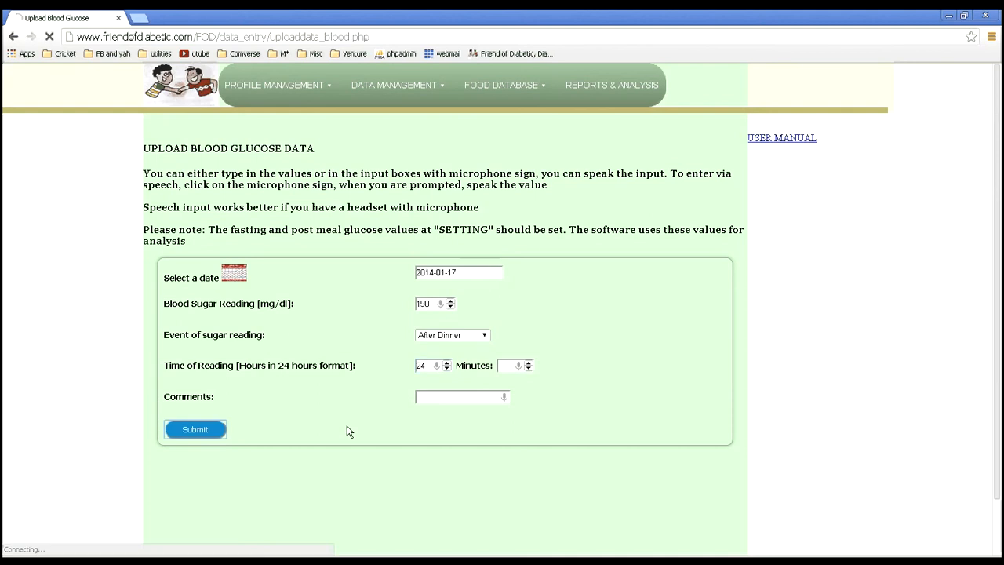
scroll(349, 432, down, 1)
click(193, 368)
Pause the audio and review the assessment of the 190 mg/dl reading together with the last meal's foods and totals.
scroll(233, 415, down, 5)
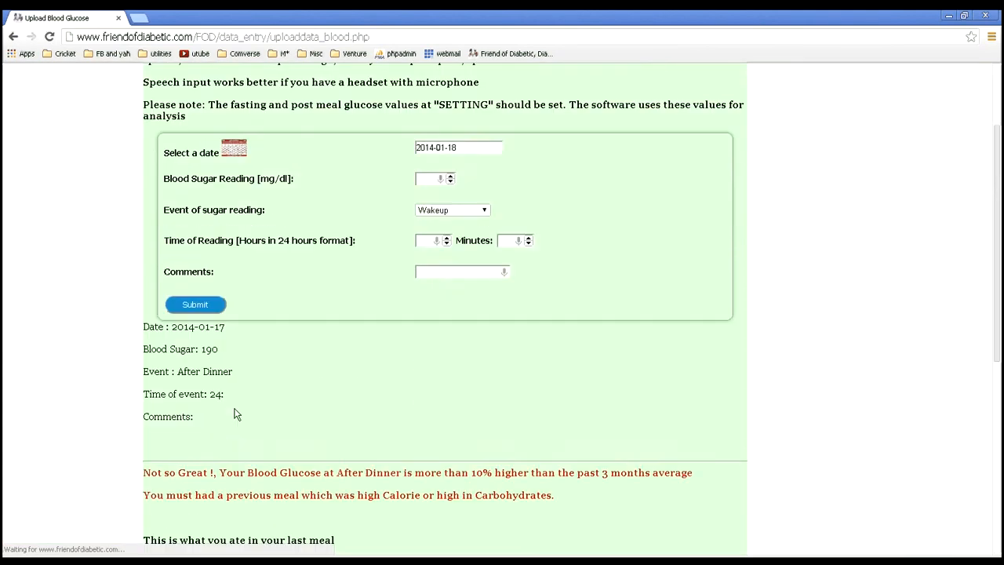
click(161, 417)
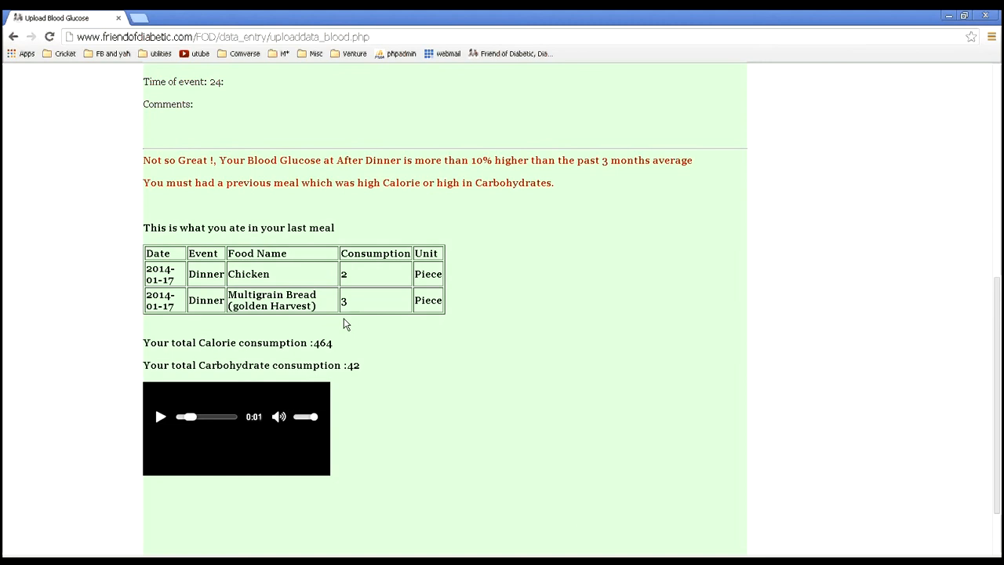
scroll(330, 298, up, 1)
scroll(312, 271, down, 2)
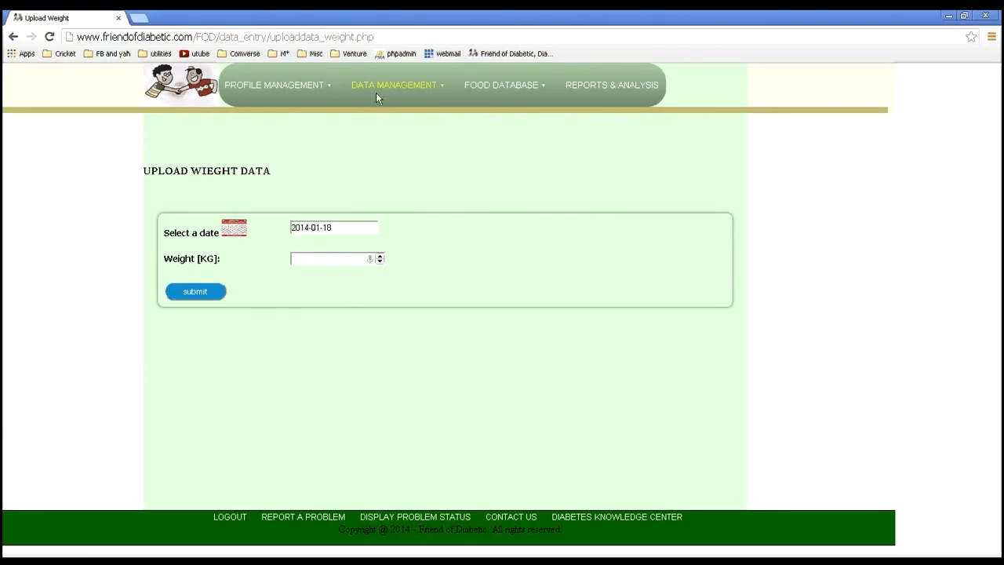
Open the photo upload form, look through the available image files and close the file selection without choosing one.
click(379, 85)
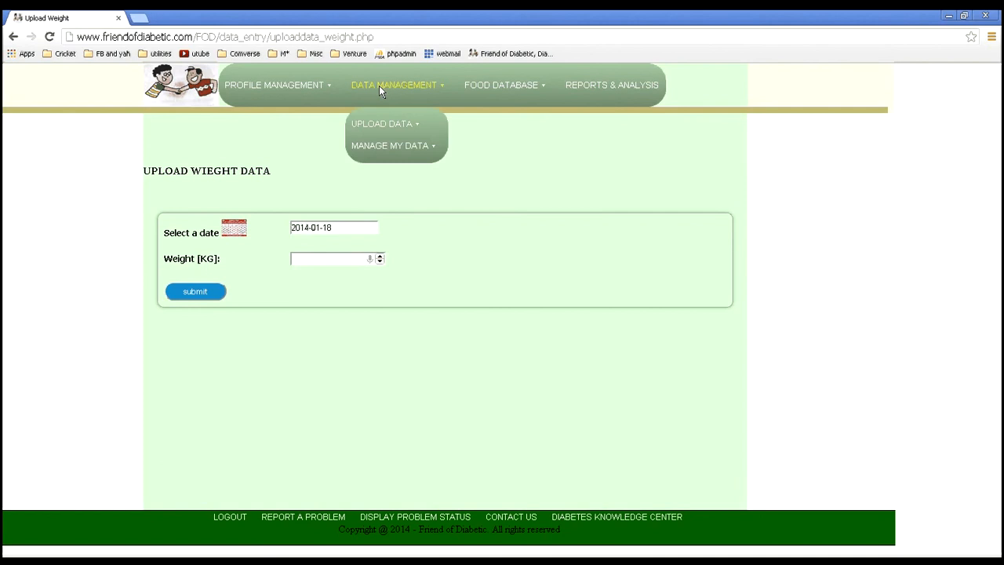
click(379, 128)
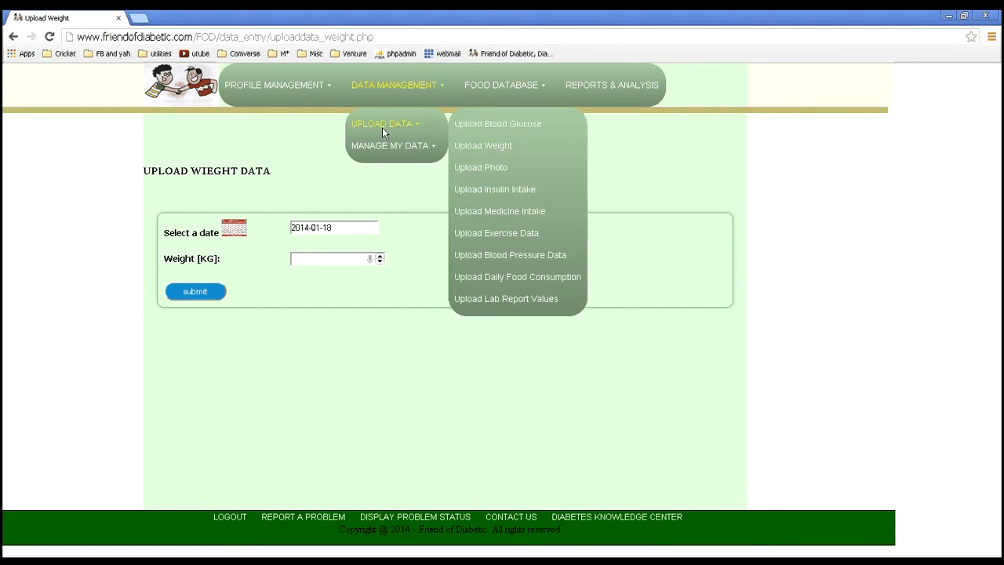
click(488, 170)
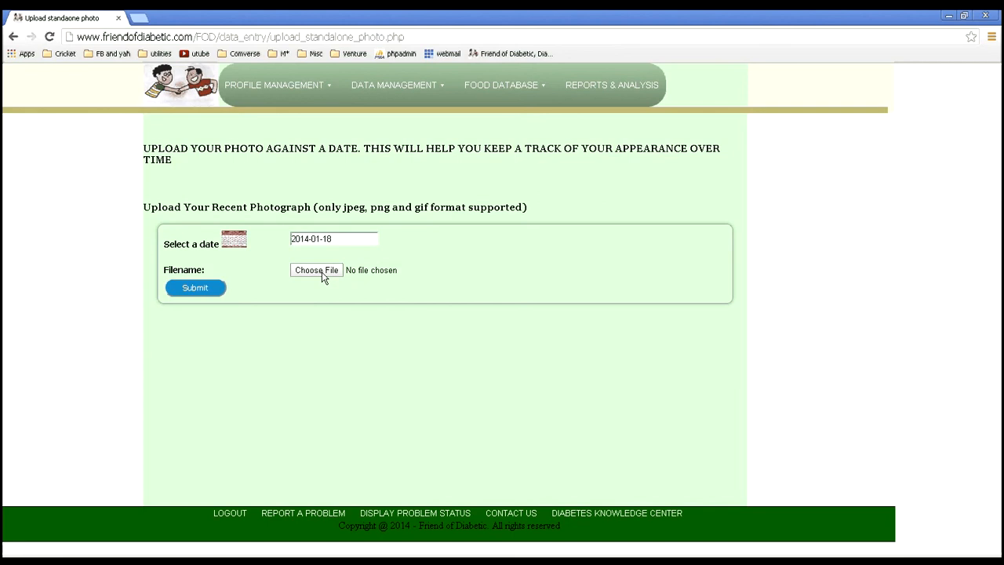
click(317, 270)
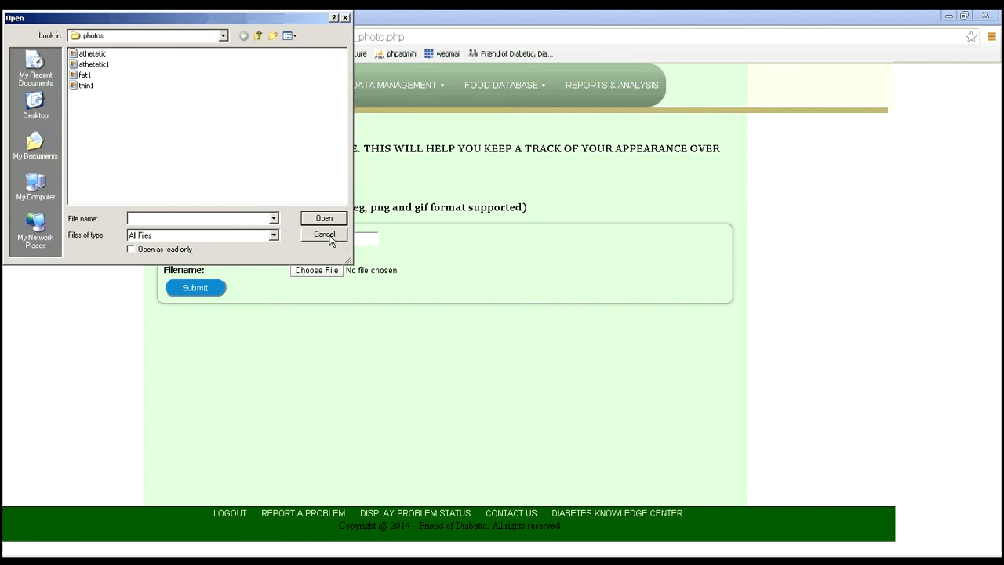
click(325, 235)
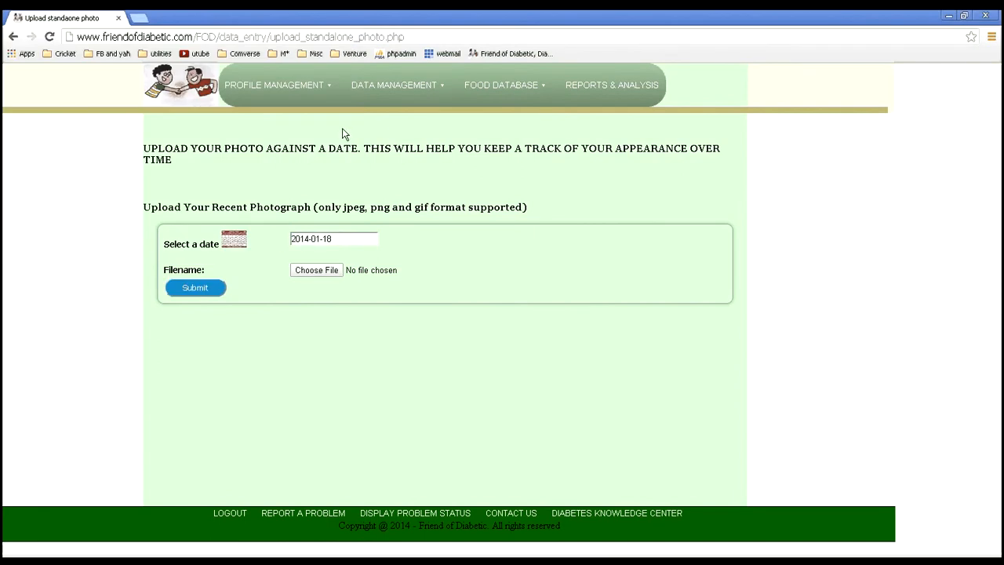
Open the weight upload form and submit a weight of 56 kg.
mouse_move(375, 86)
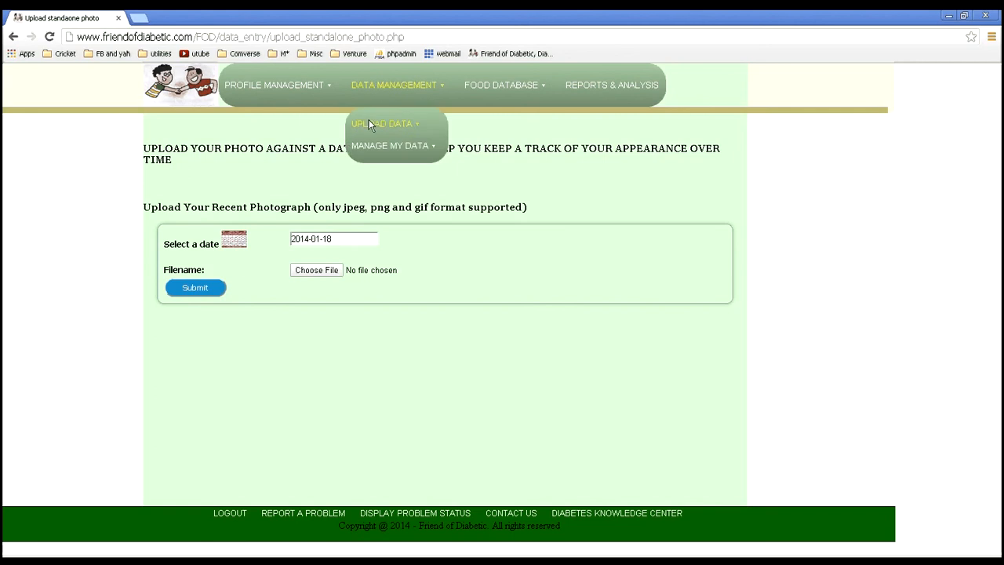
mouse_move(371, 124)
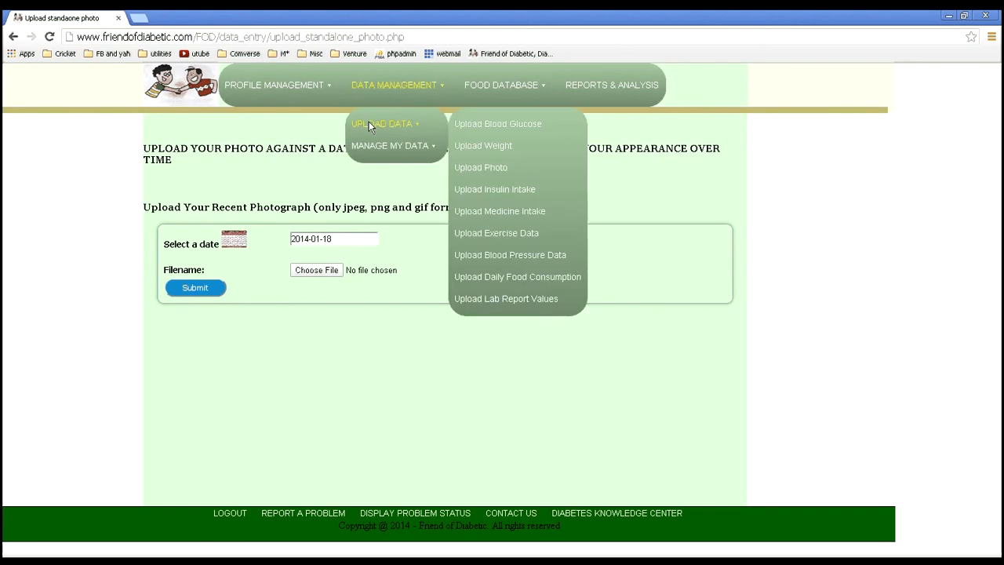
click(487, 147)
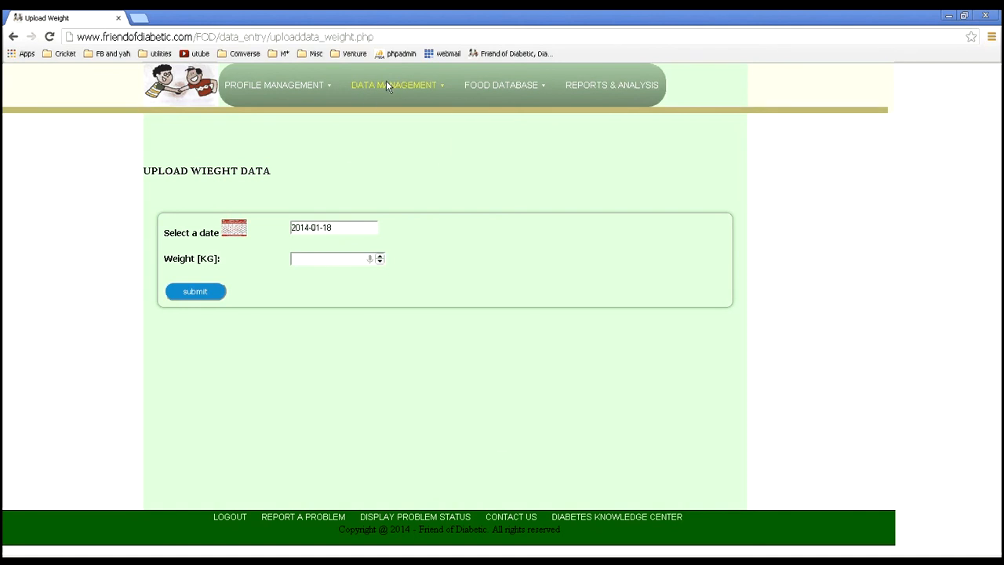
mouse_move(386, 81)
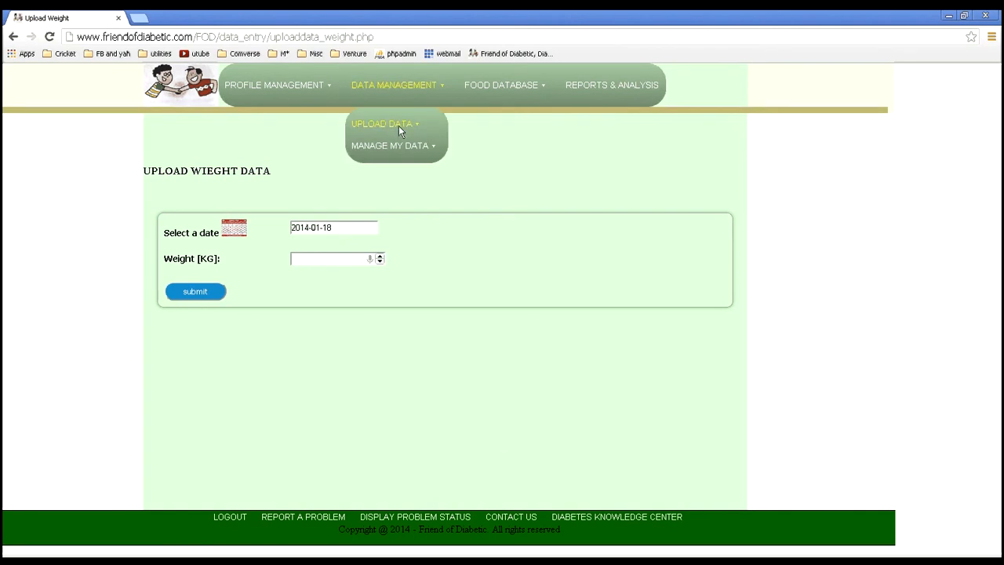
mouse_move(398, 128)
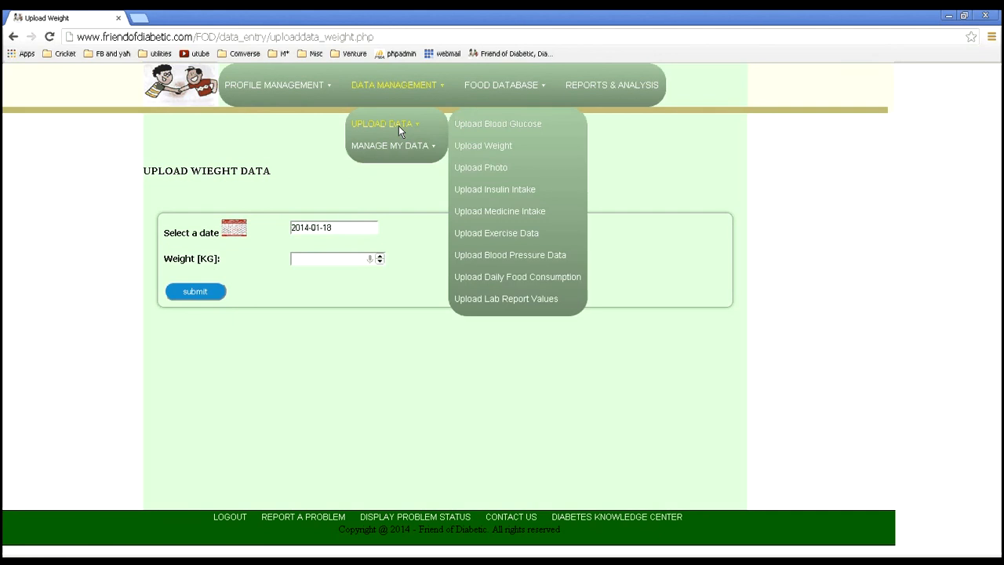
click(491, 148)
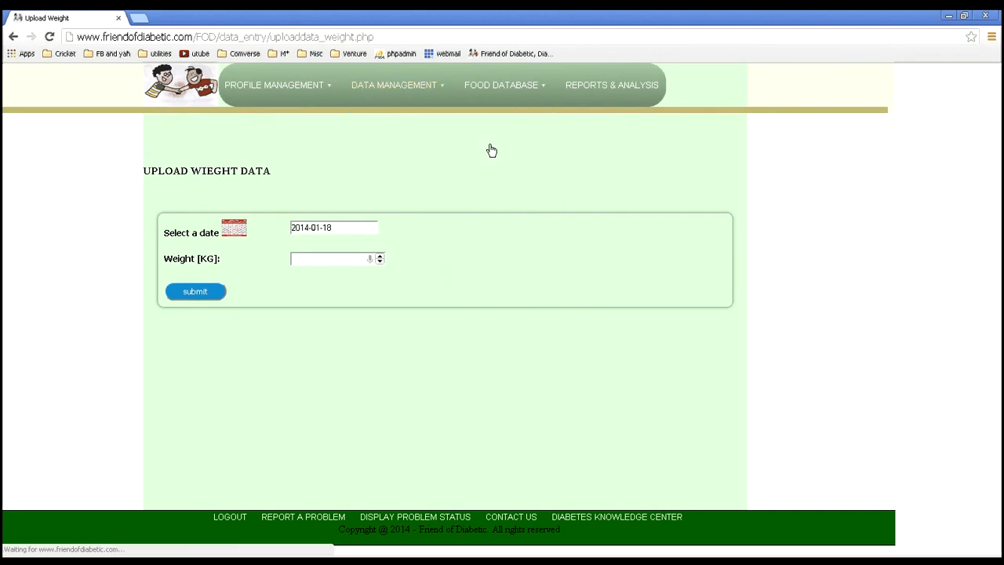
click(354, 259)
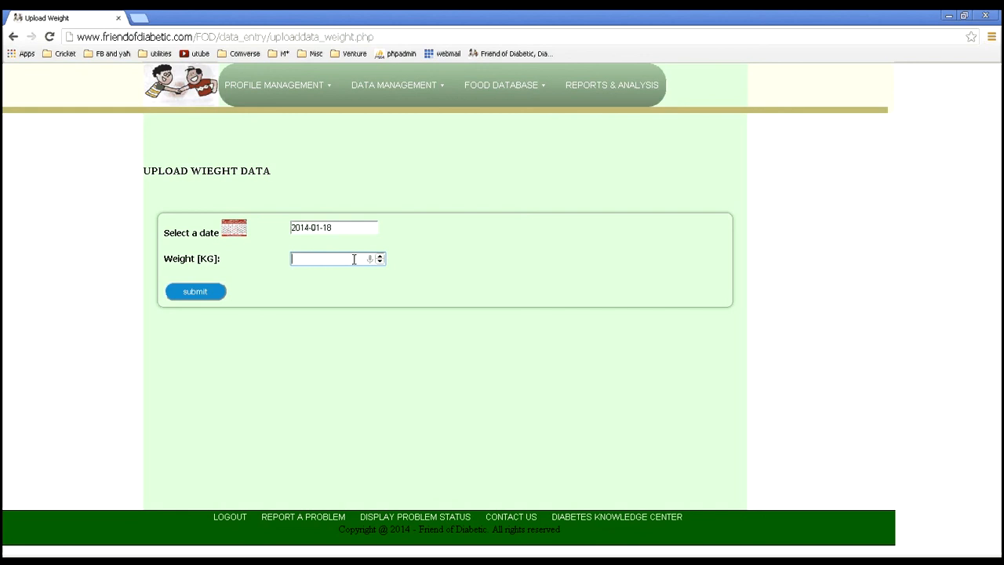
text(56)
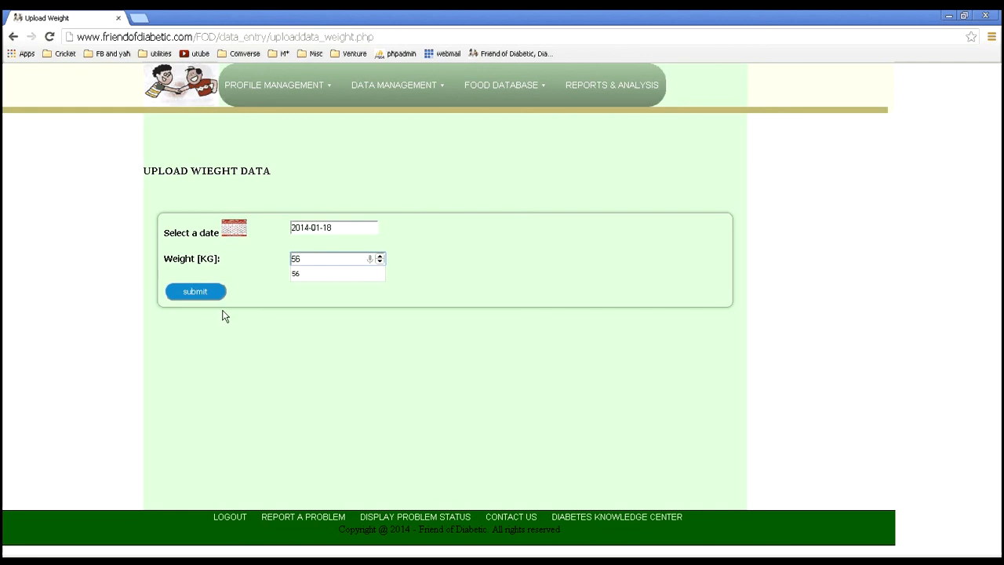
click(205, 292)
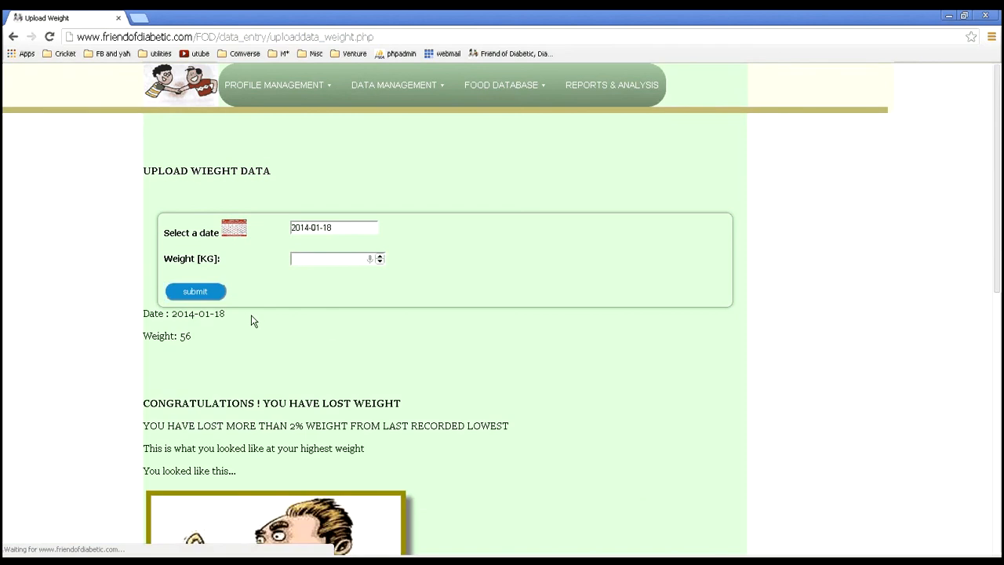
Review the weight feedback, the picture from the highest weight and the request for a recent photograph.
scroll(276, 322, down, 4)
scroll(276, 323, up, 2)
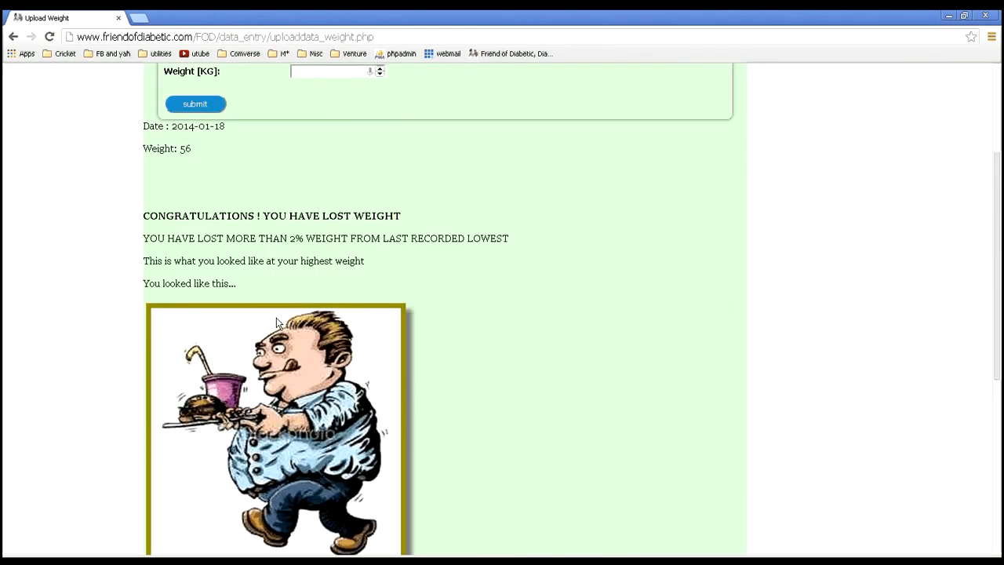
scroll(276, 323, down, 1)
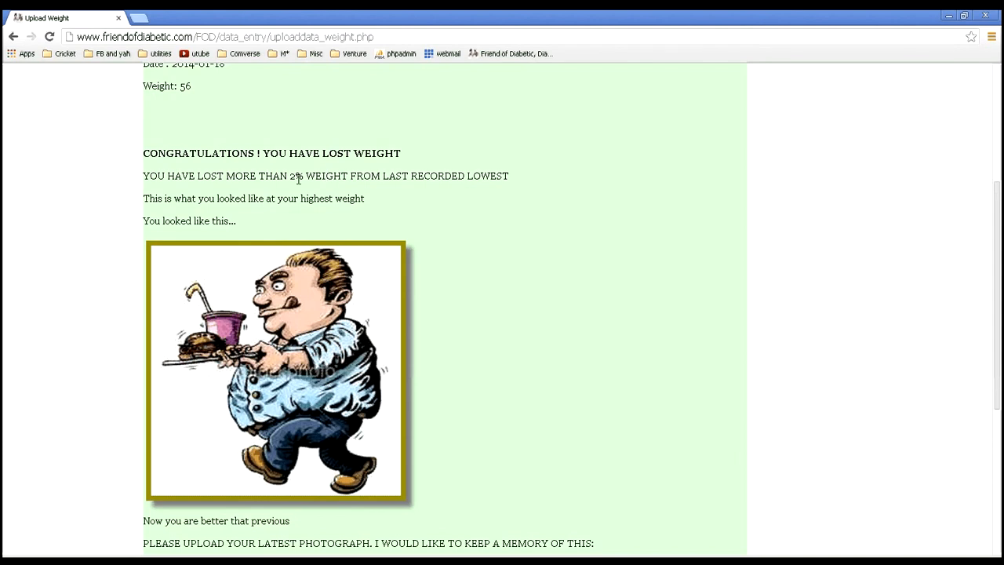
scroll(298, 179, down, 1)
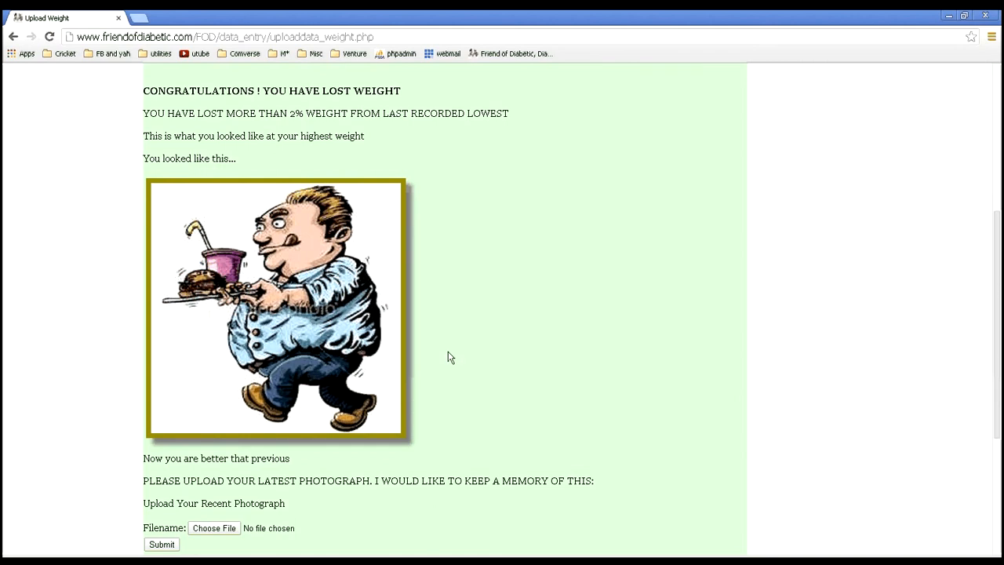
scroll(448, 353, down, 2)
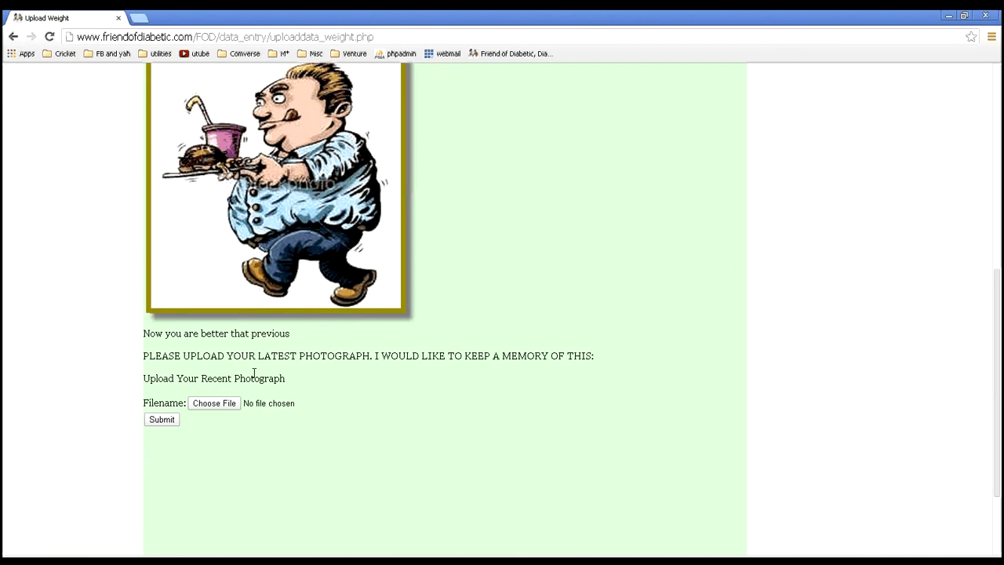
scroll(220, 343, down, 1)
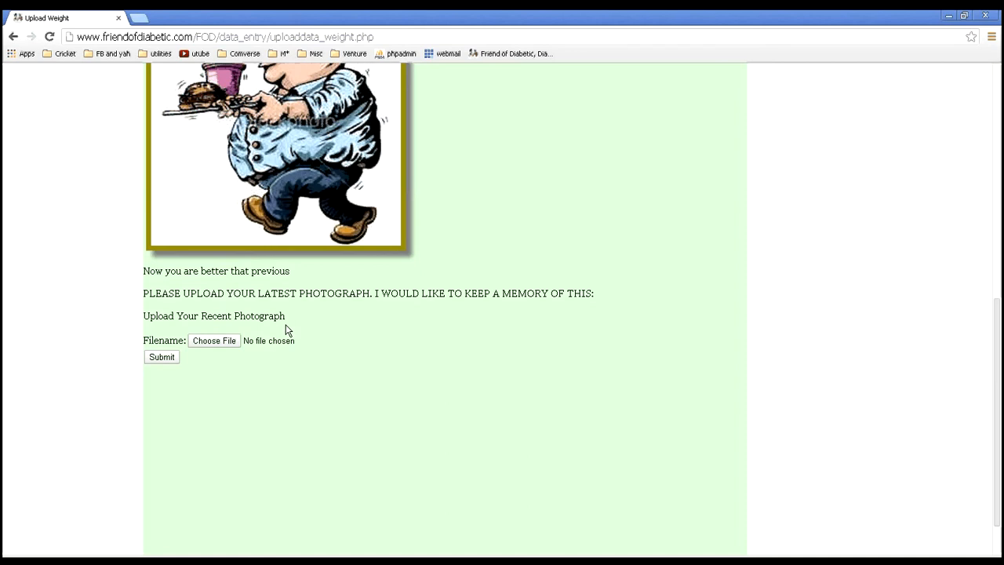
Upload the thin1 image as the recent photograph for the weight entry and pause the audio on the confirmation page.
click(213, 342)
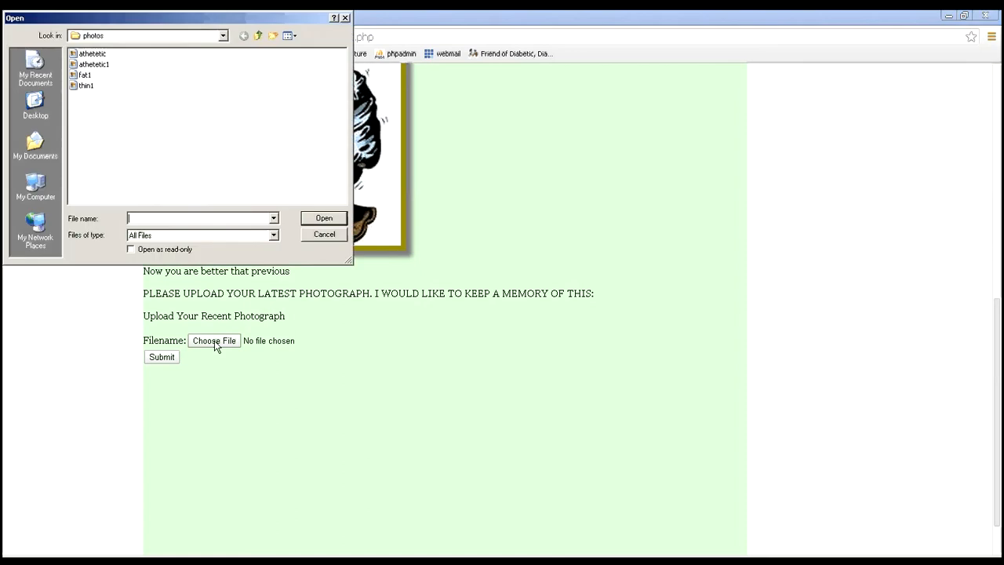
click(86, 86)
click(318, 218)
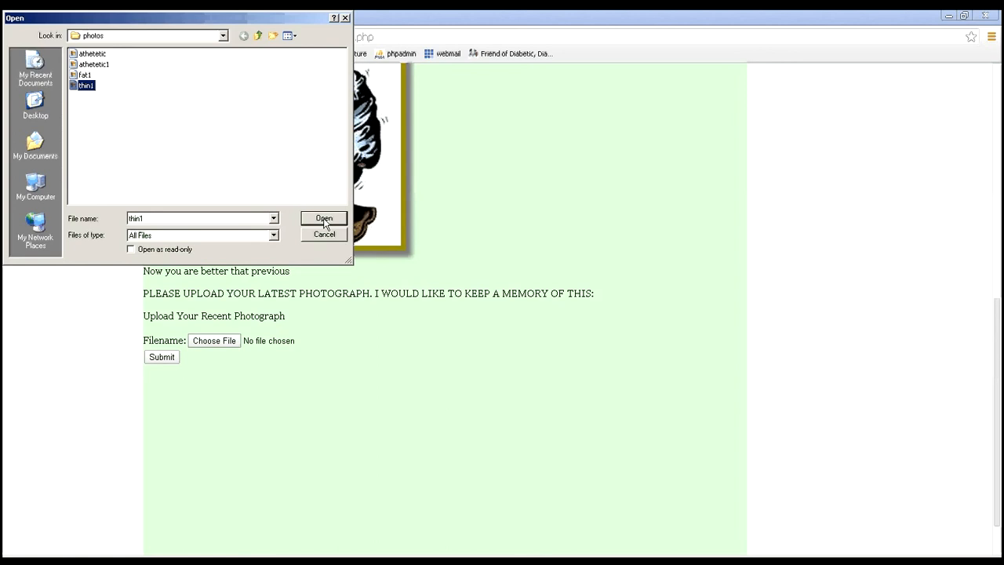
click(161, 357)
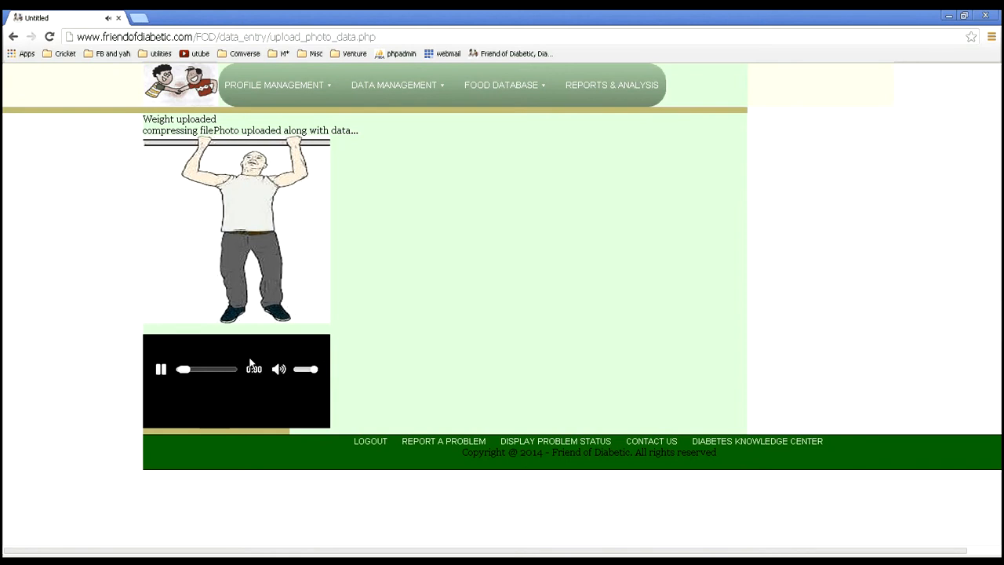
click(162, 370)
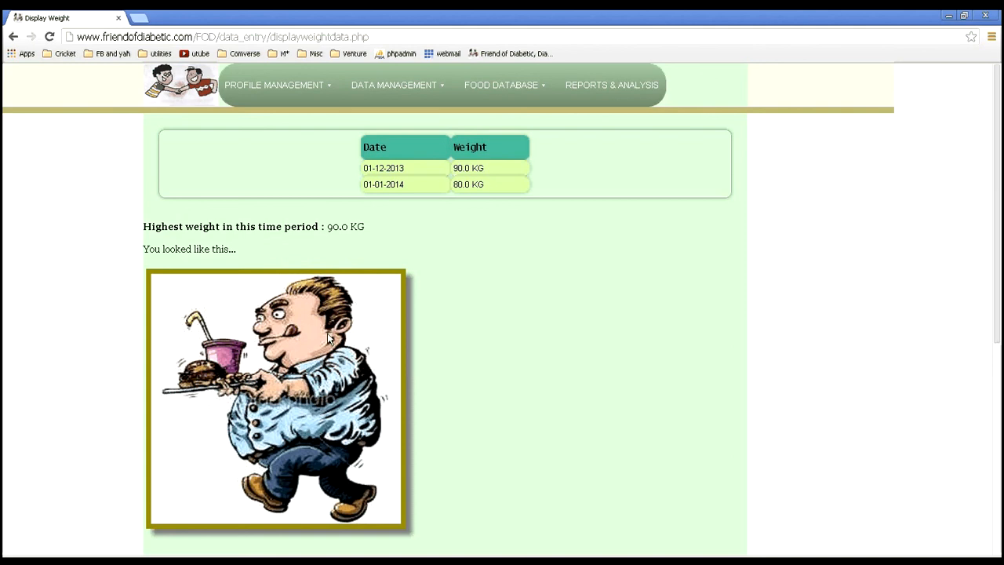
Review the recorded weights together with the pictures for the highest and lowest weight of the period.
scroll(407, 362, down, 1)
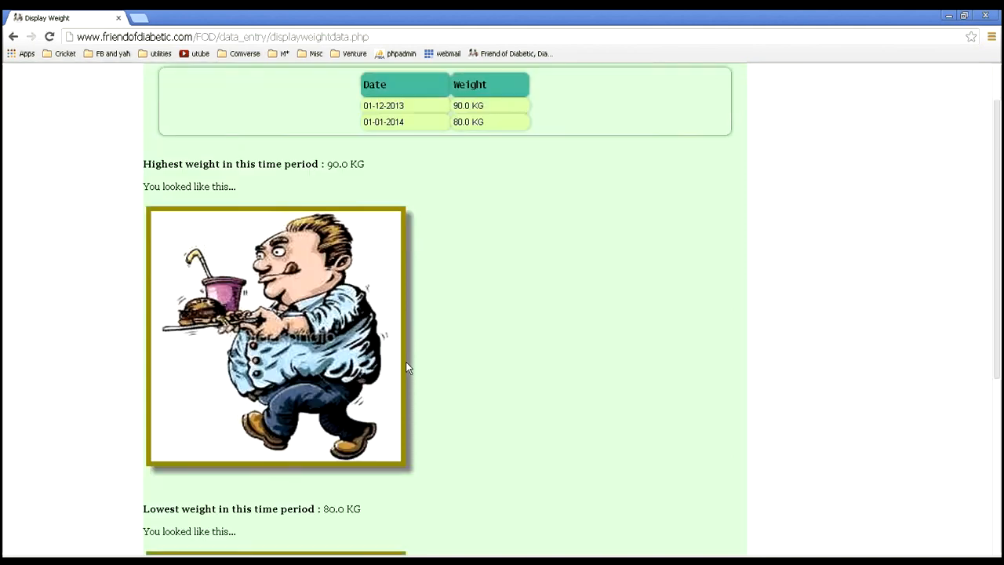
scroll(407, 366, down, 4)
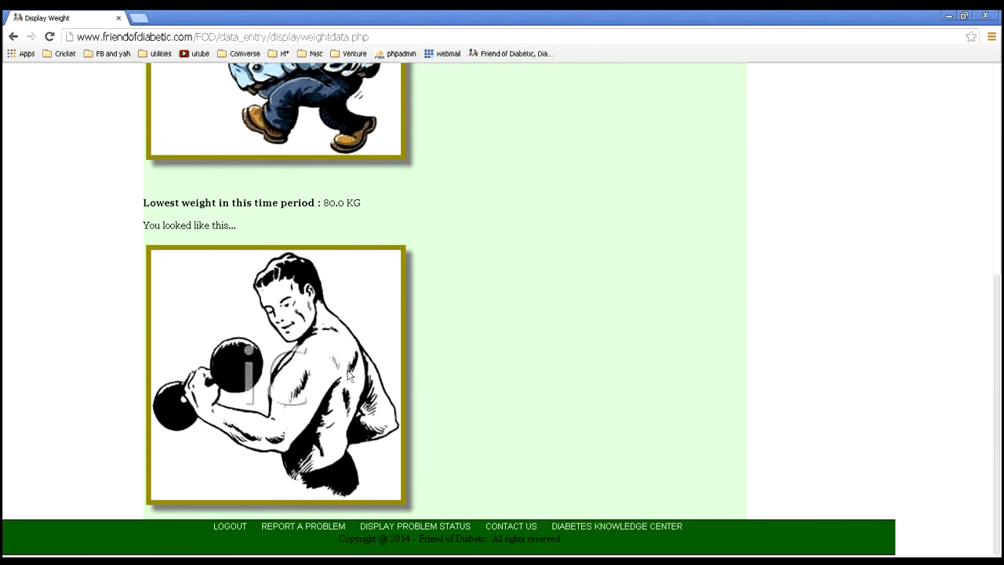
scroll(312, 330, up, 5)
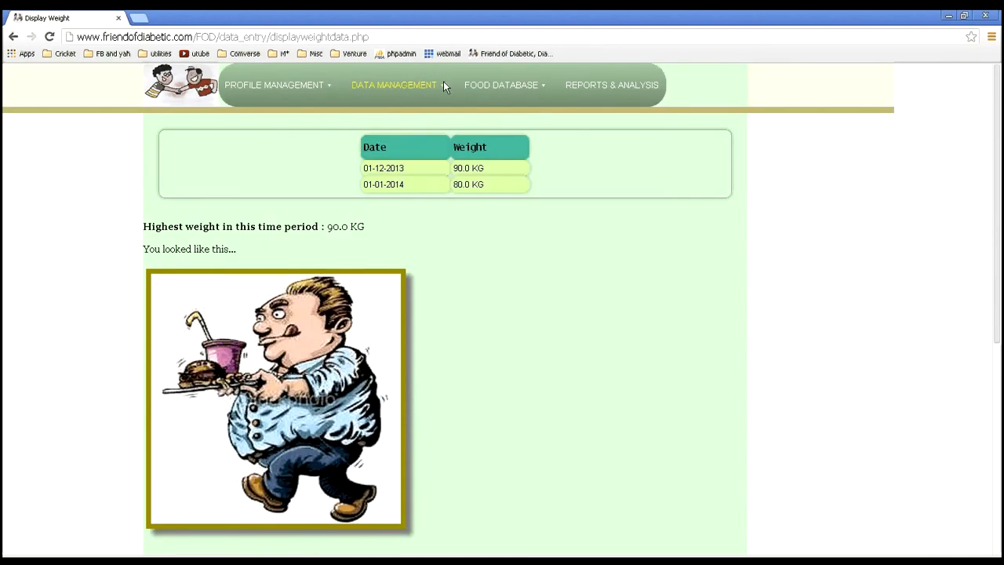
Open the weight upload form, submit a weight of 85 kg and review the feedback and photograph request.
mouse_move(443, 84)
mouse_move(384, 122)
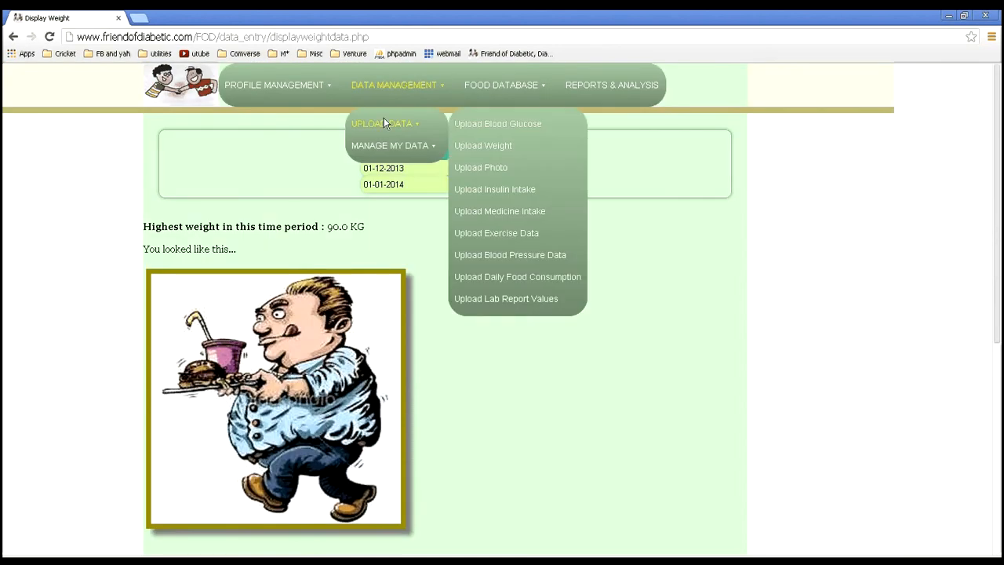
click(504, 155)
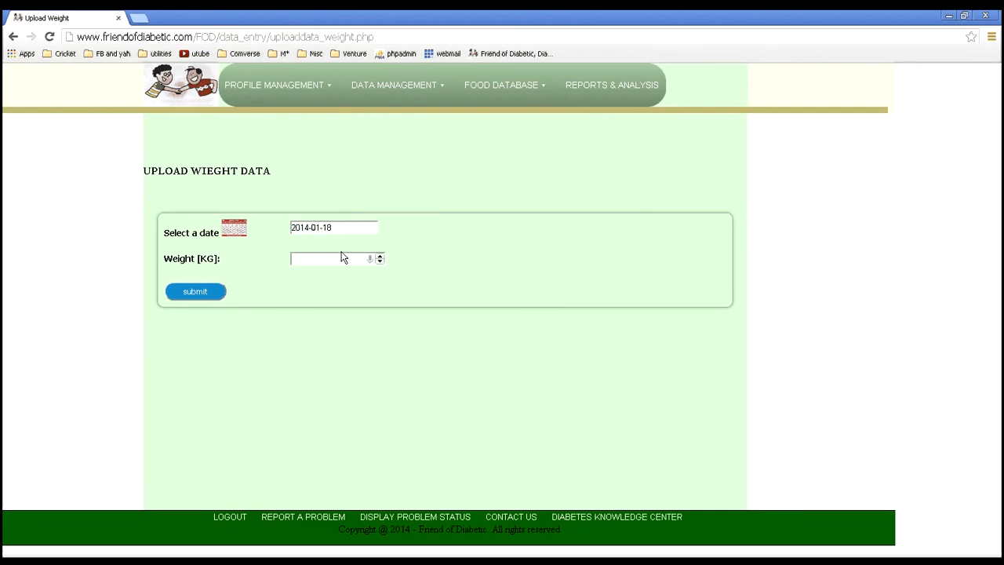
click(332, 258)
text(85)
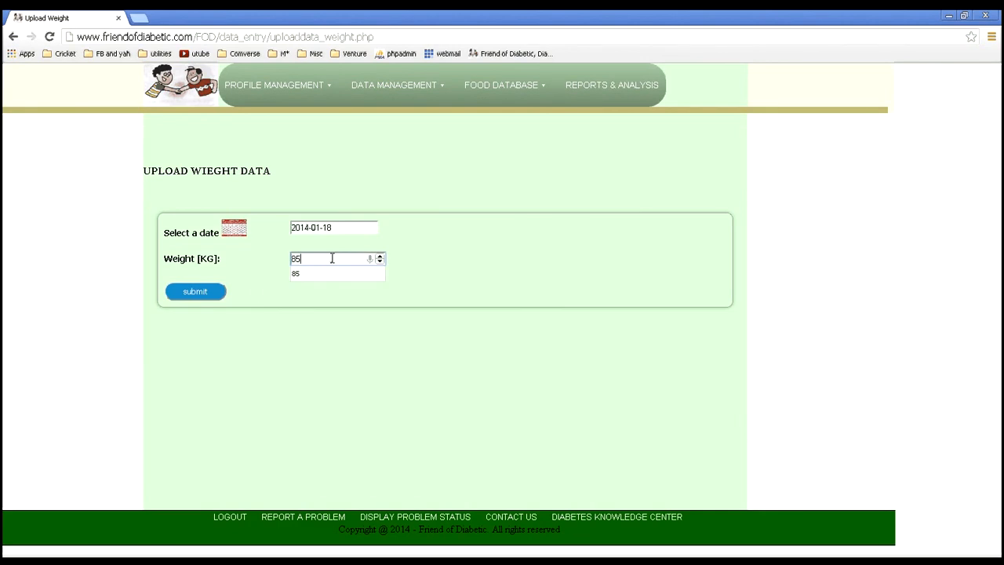
click(213, 293)
scroll(487, 345, down, 3)
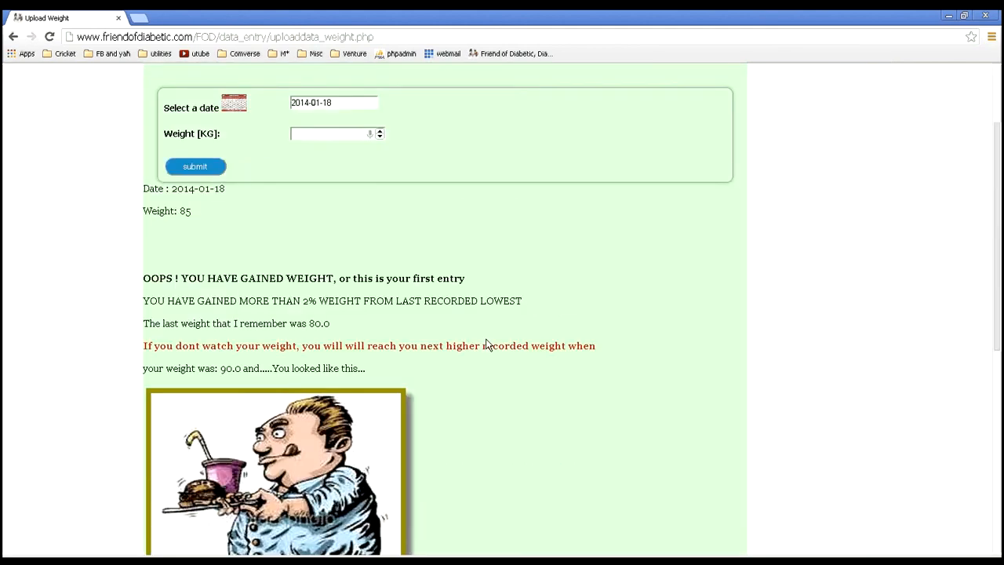
scroll(487, 345, down, 2)
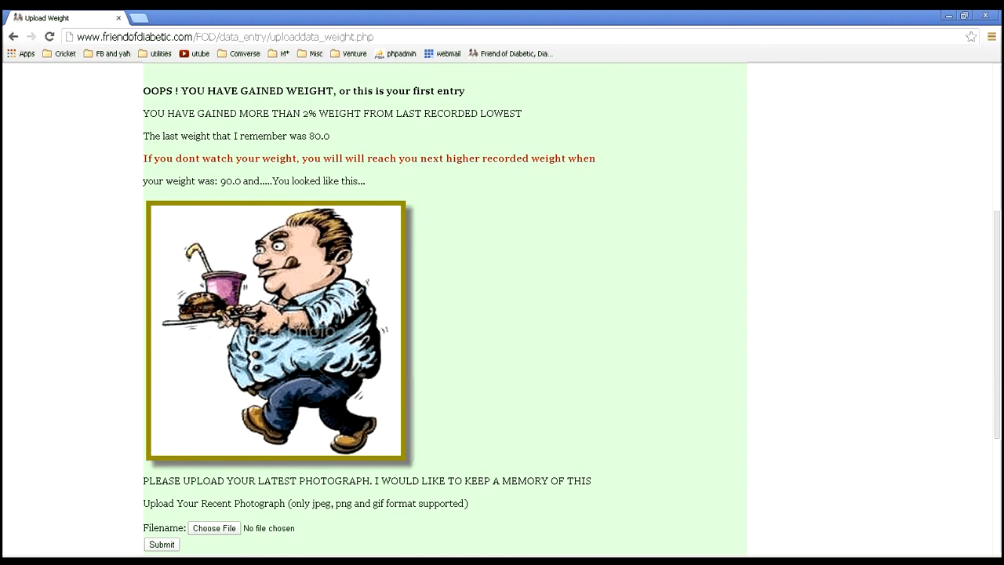
scroll(413, 418, down, 2)
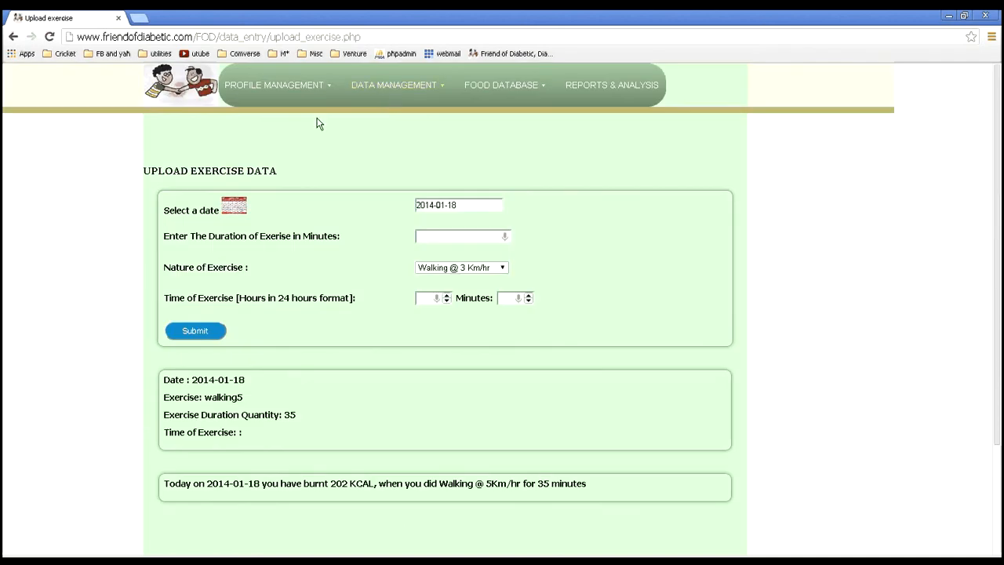
Open the exercise upload form, submit 35 minutes of Walking @ 5.5 Km/hr and review the calories burnt.
mouse_move(388, 85)
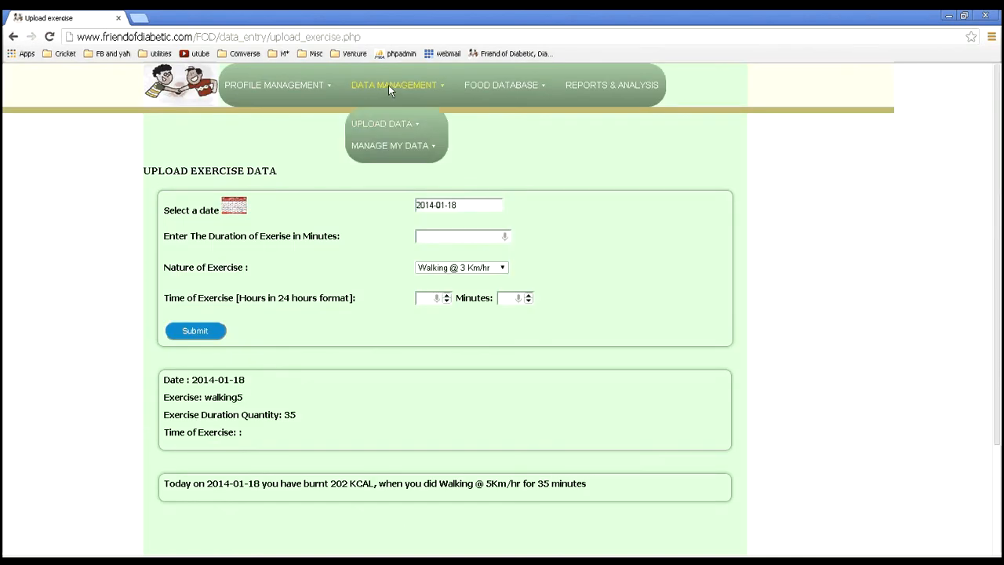
mouse_move(392, 121)
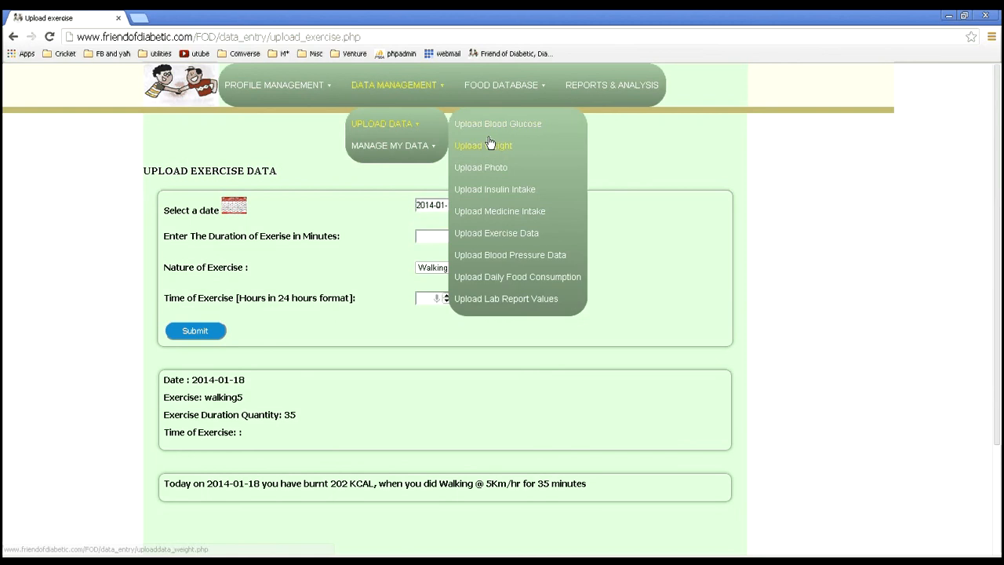
click(502, 237)
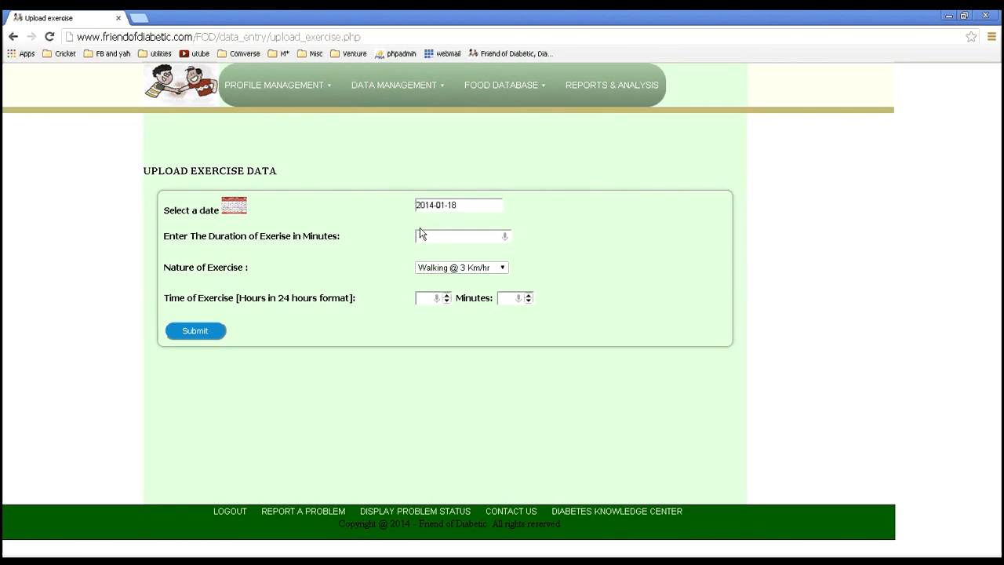
click(421, 234)
text(35)
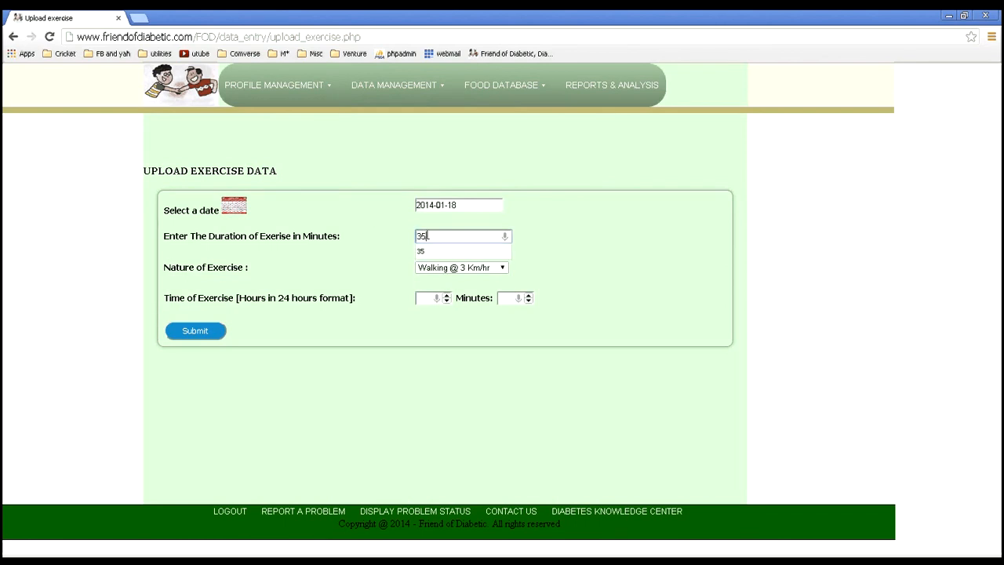
click(425, 254)
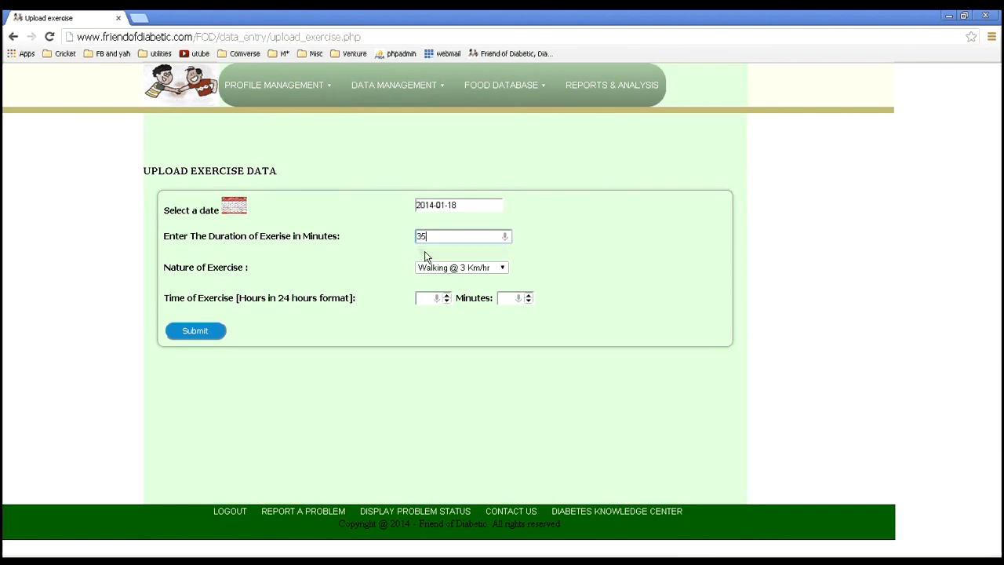
click(479, 271)
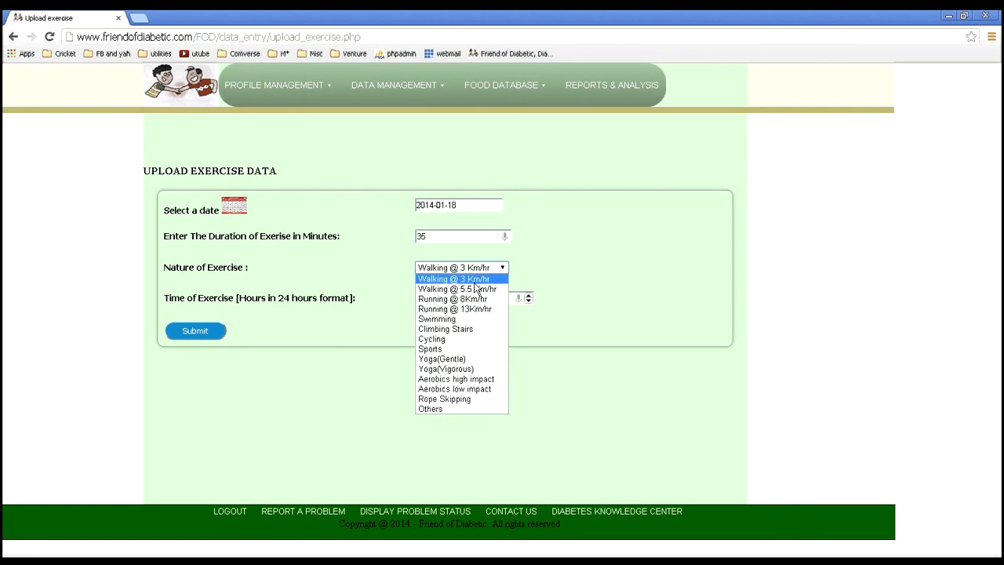
click(474, 287)
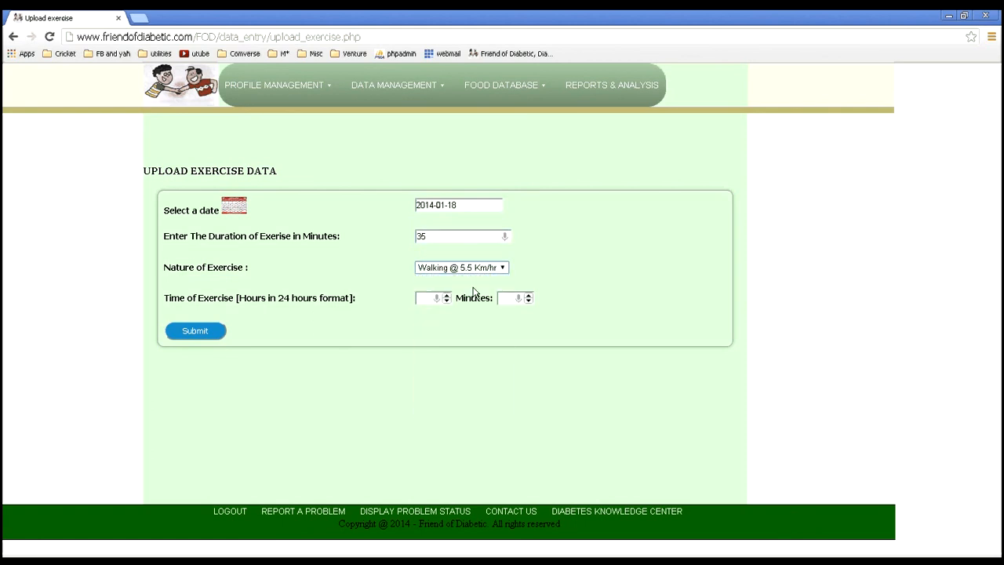
click(208, 337)
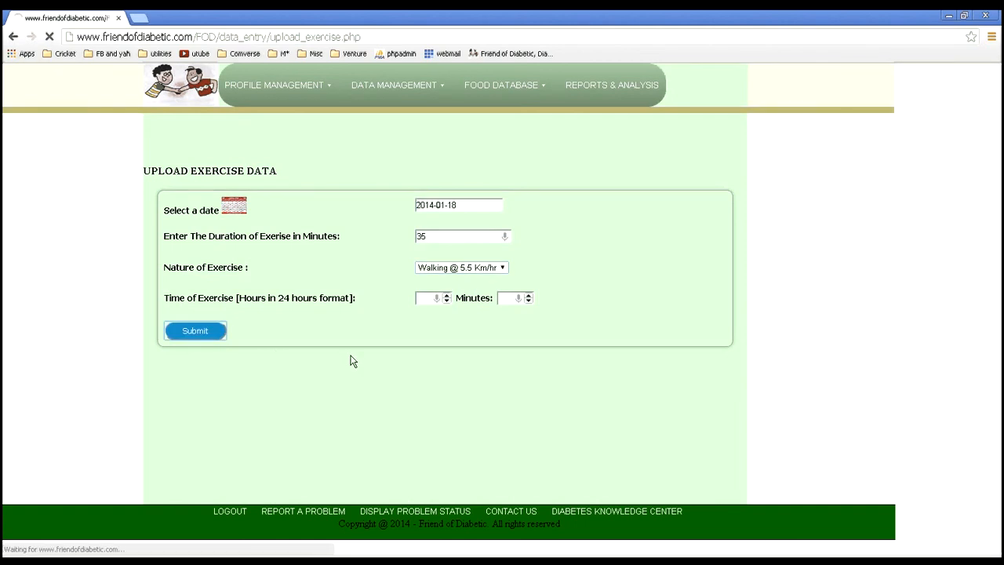
scroll(351, 360, down, 3)
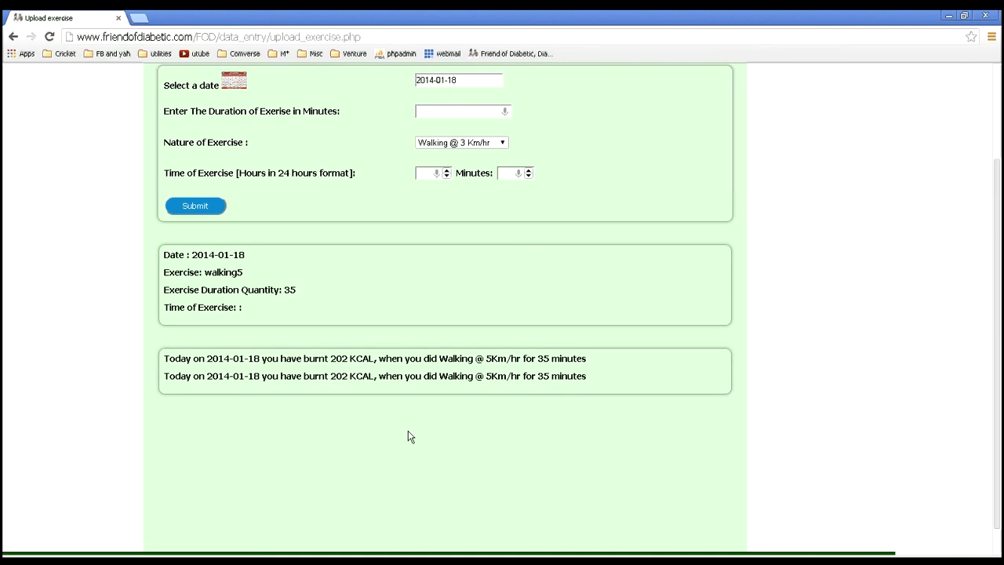
scroll(408, 437, up, 3)
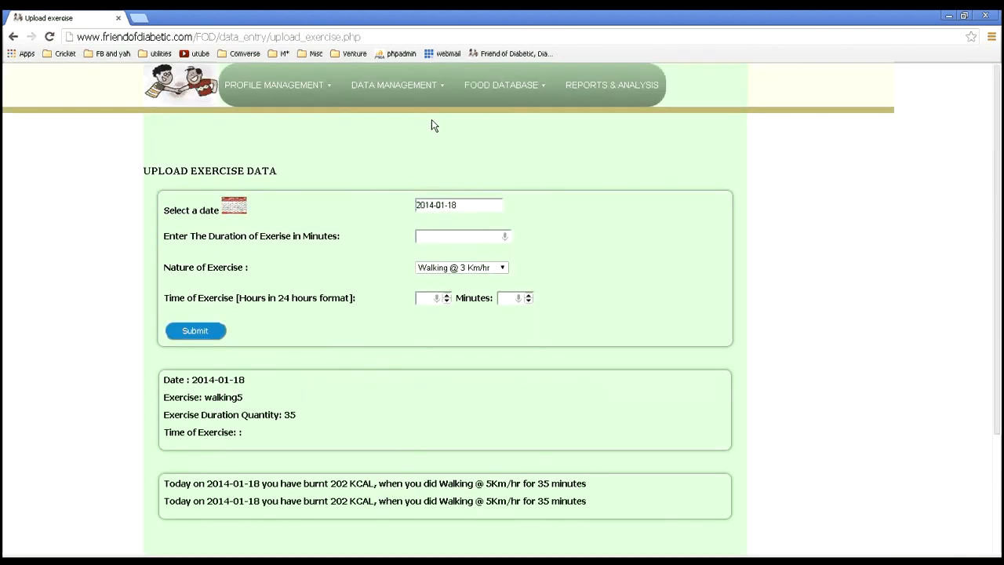
Open the medicine intake upload form and look over its fields.
click(392, 85)
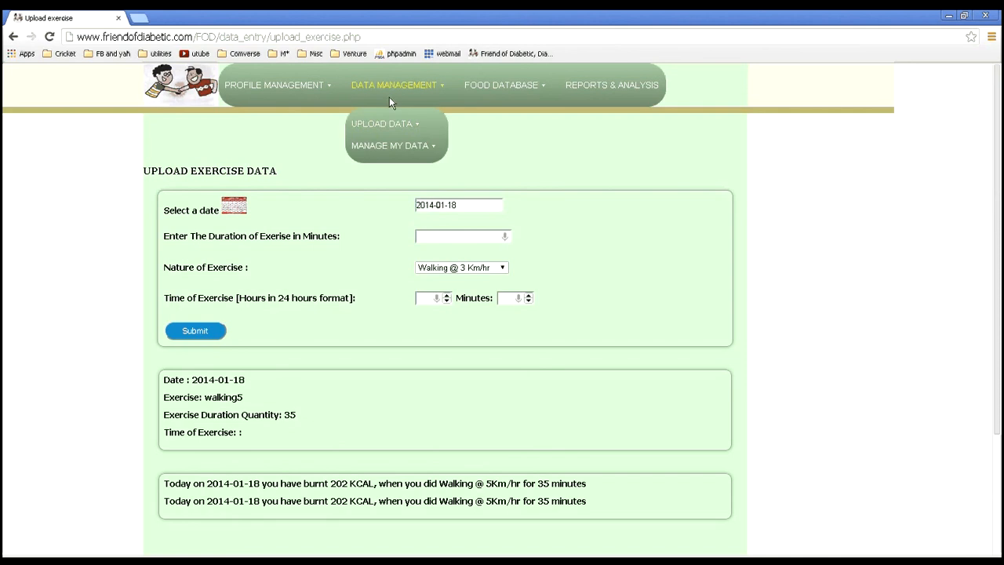
mouse_move(387, 123)
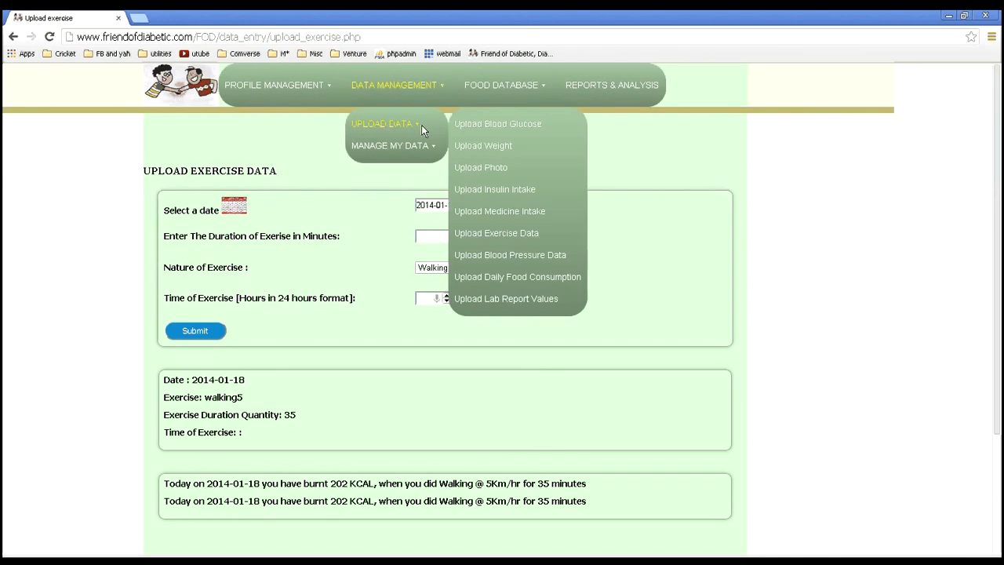
click(519, 214)
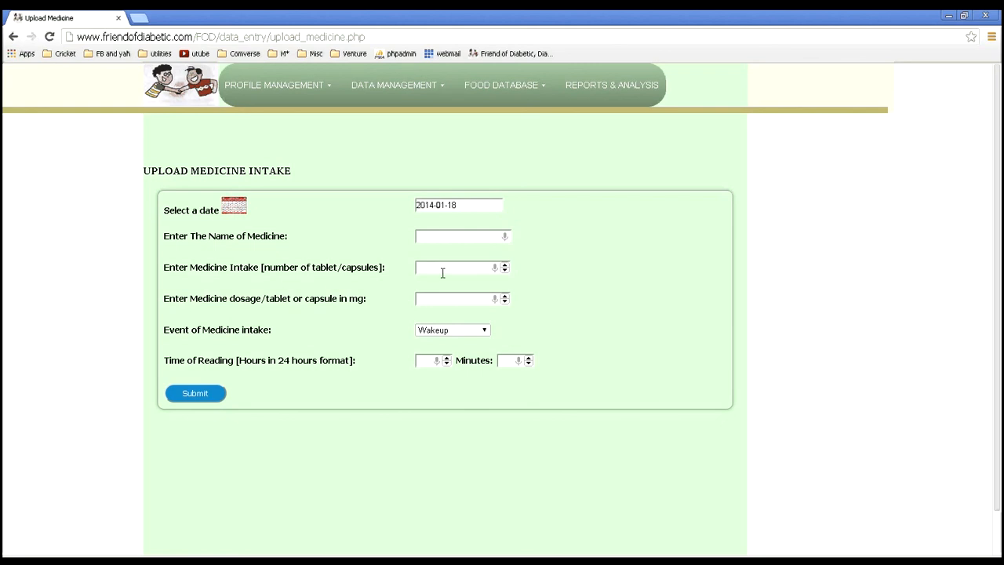
Open the form for displaying past data over a date range.
click(391, 88)
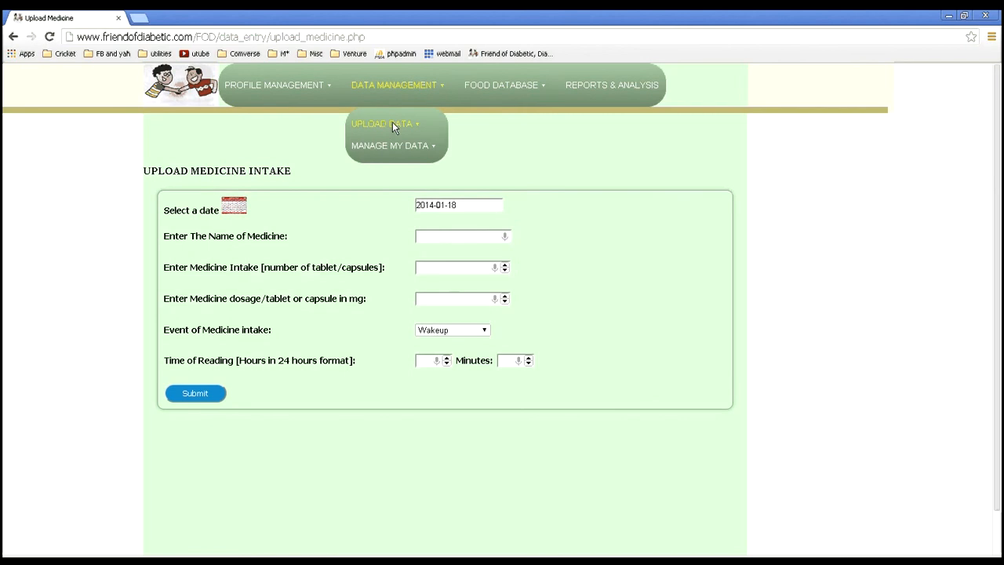
mouse_move(392, 122)
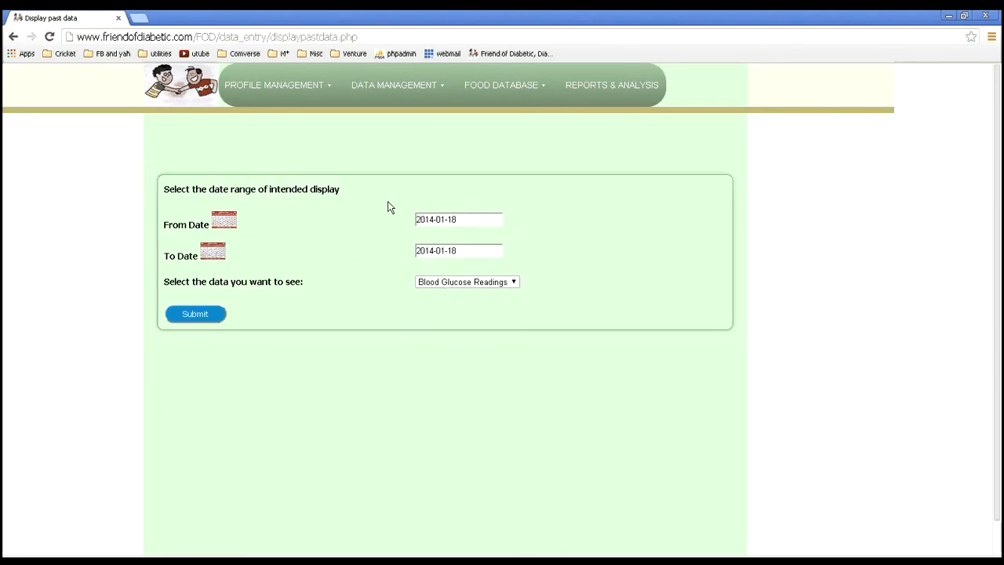
click(375, 90)
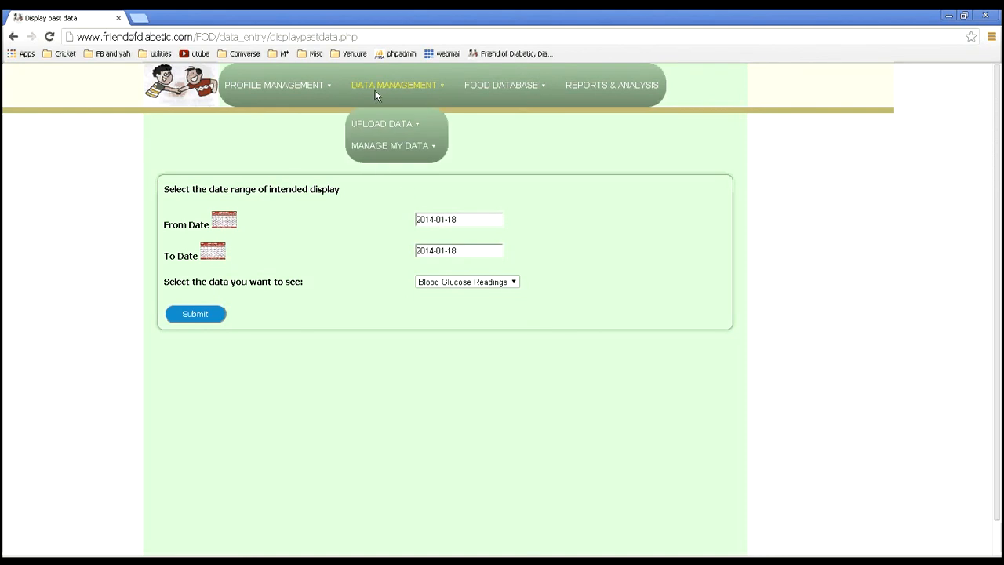
click(386, 151)
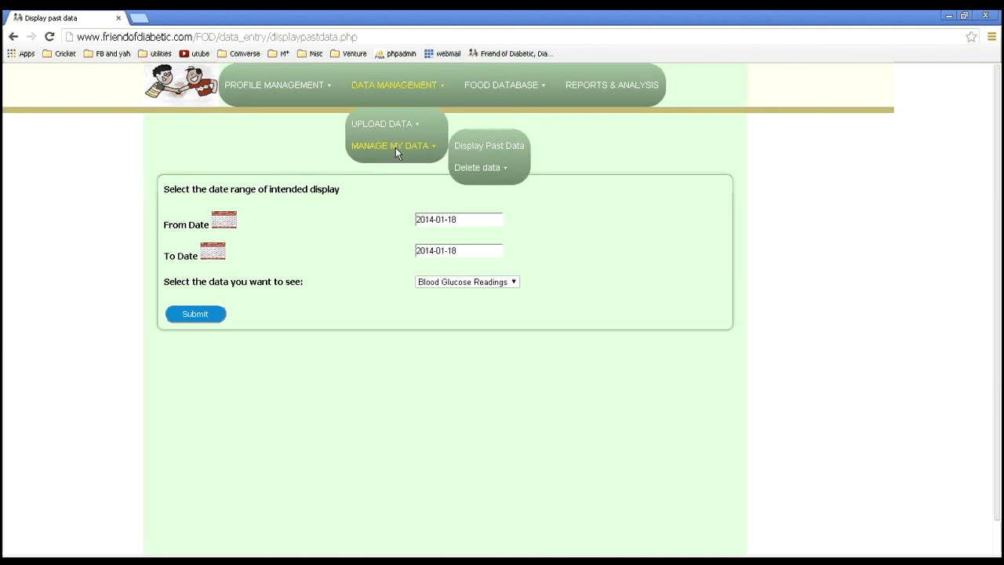
click(503, 149)
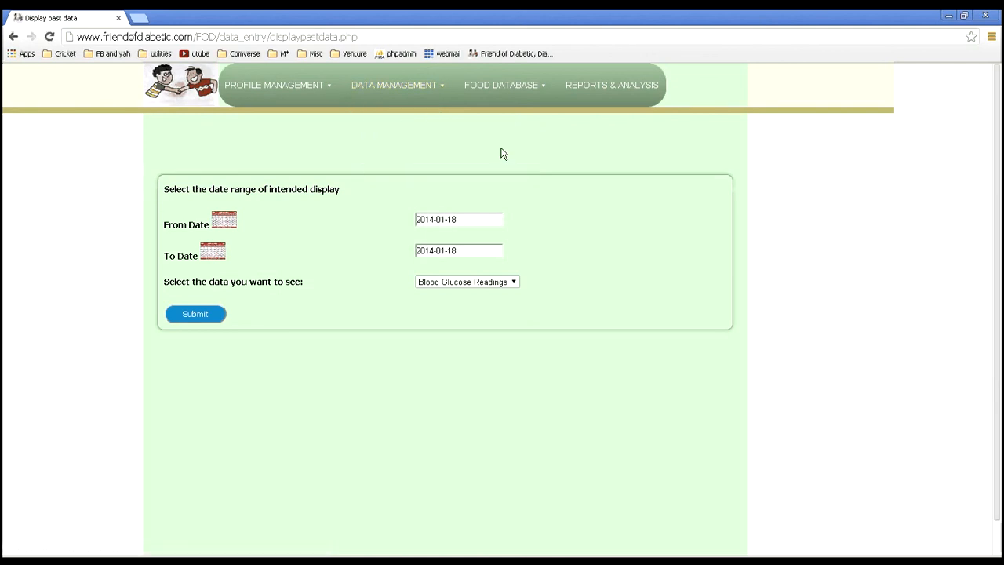
Set the start date to 2013-01-01, choose Blood Glucose Readings as the data to see and submit the request.
click(223, 222)
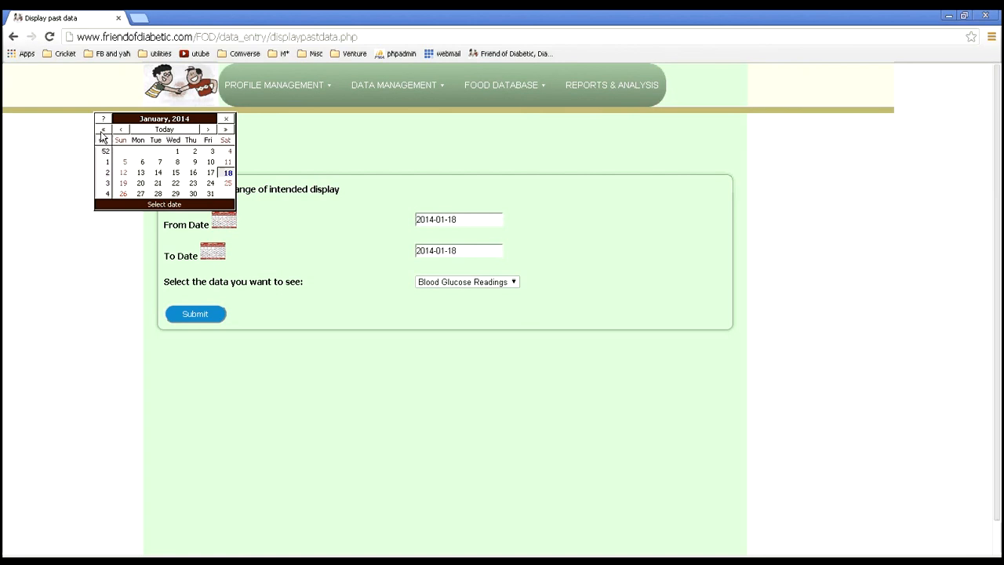
click(102, 130)
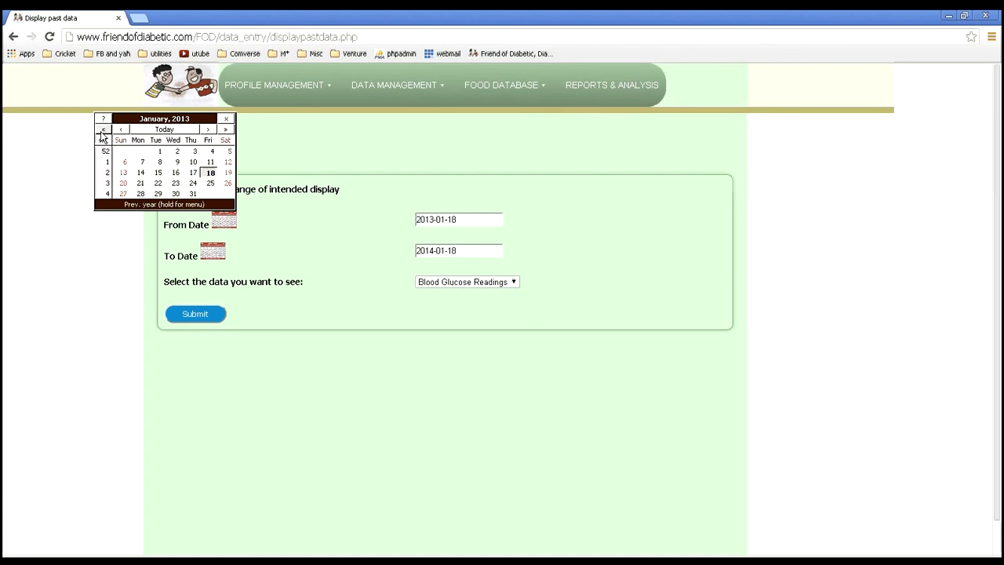
click(159, 151)
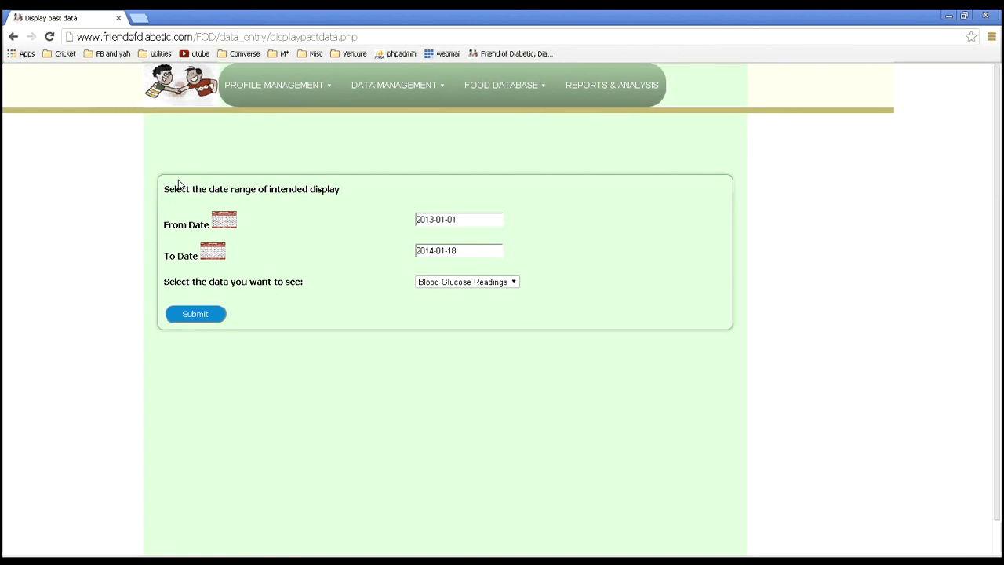
click(499, 284)
click(464, 296)
click(205, 319)
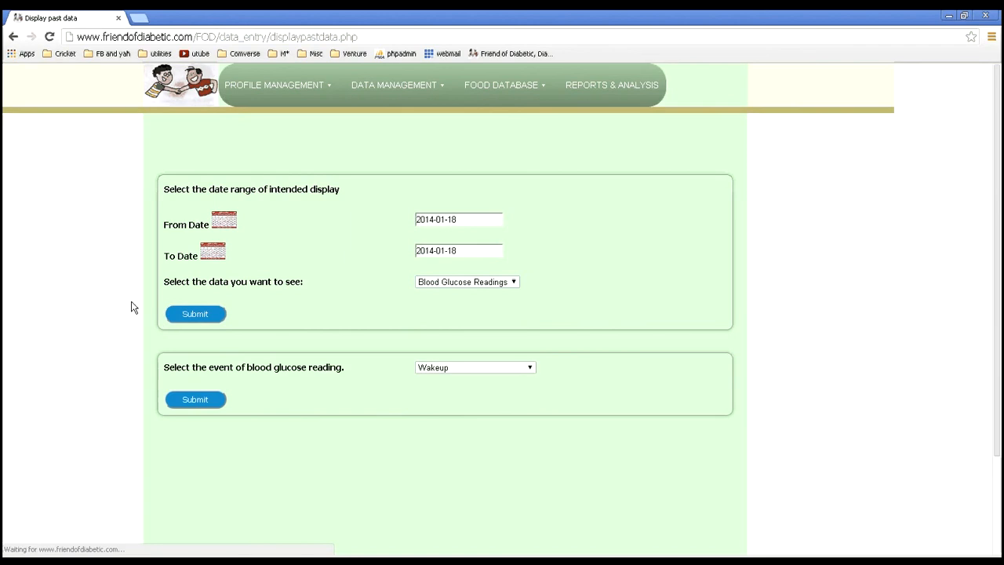
Choose All as the blood glucose reading event and display the matching readings.
click(474, 369)
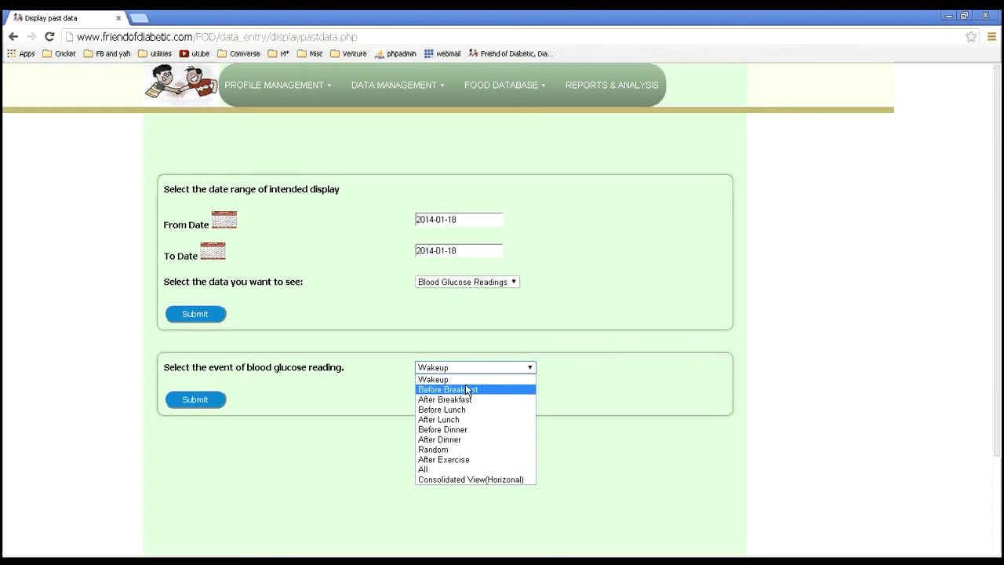
click(458, 469)
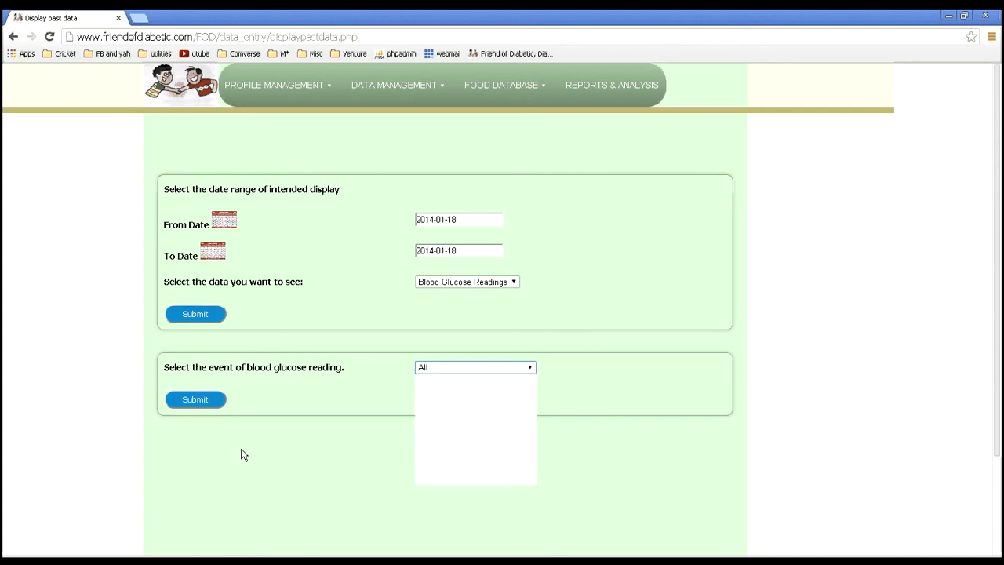
click(207, 405)
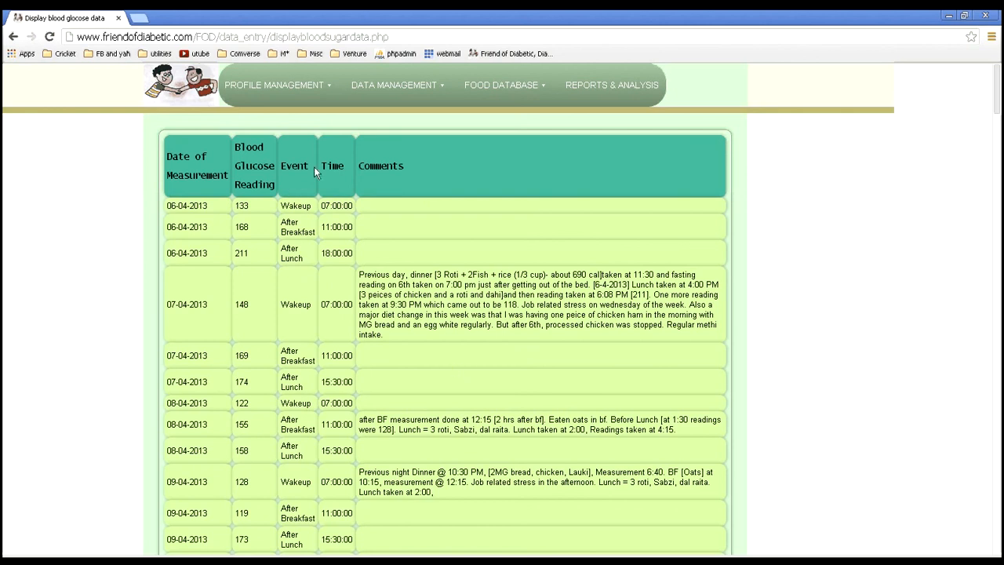
Return to the past data display form and set the start date to 2013-01-07.
mouse_move(385, 85)
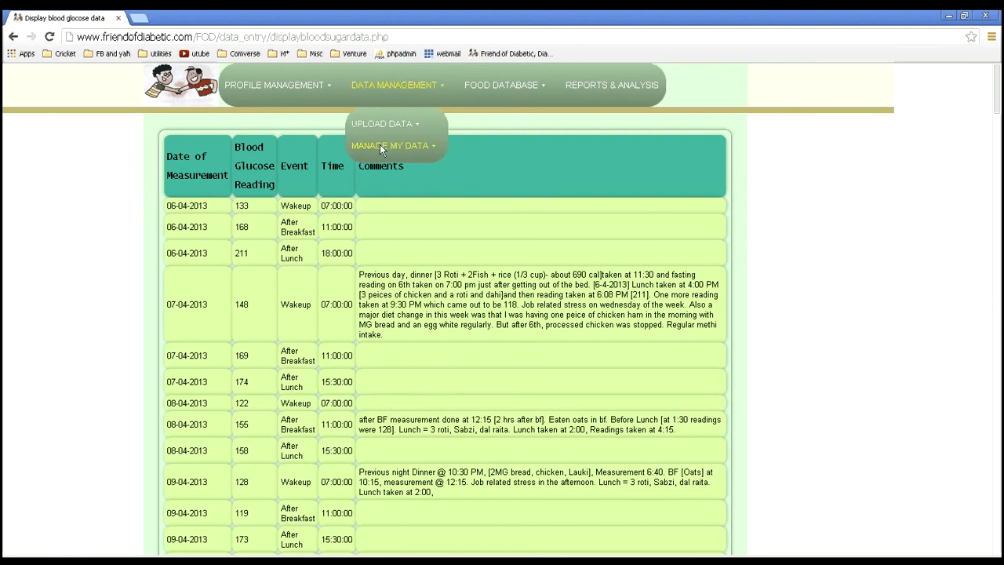
mouse_move(380, 146)
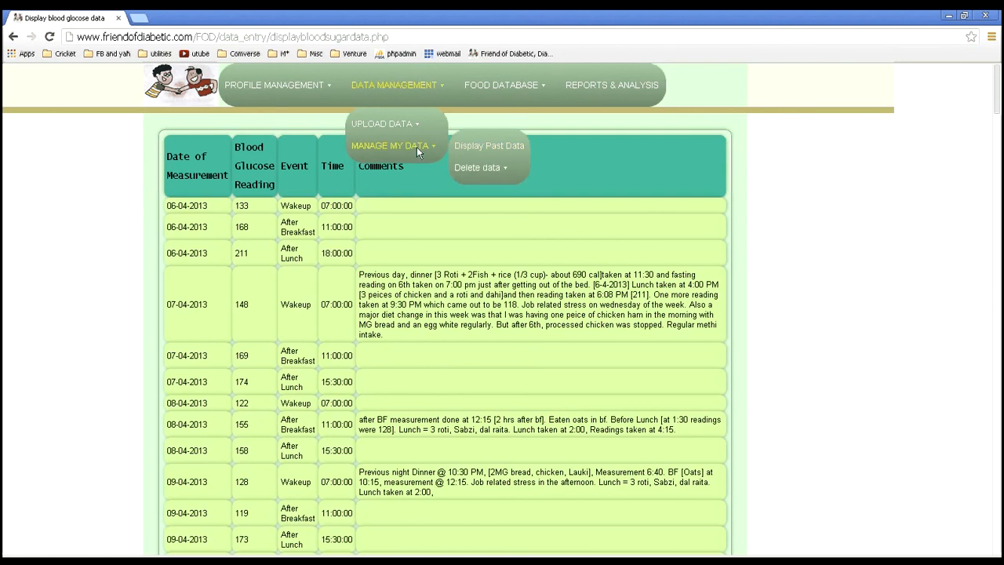
click(481, 147)
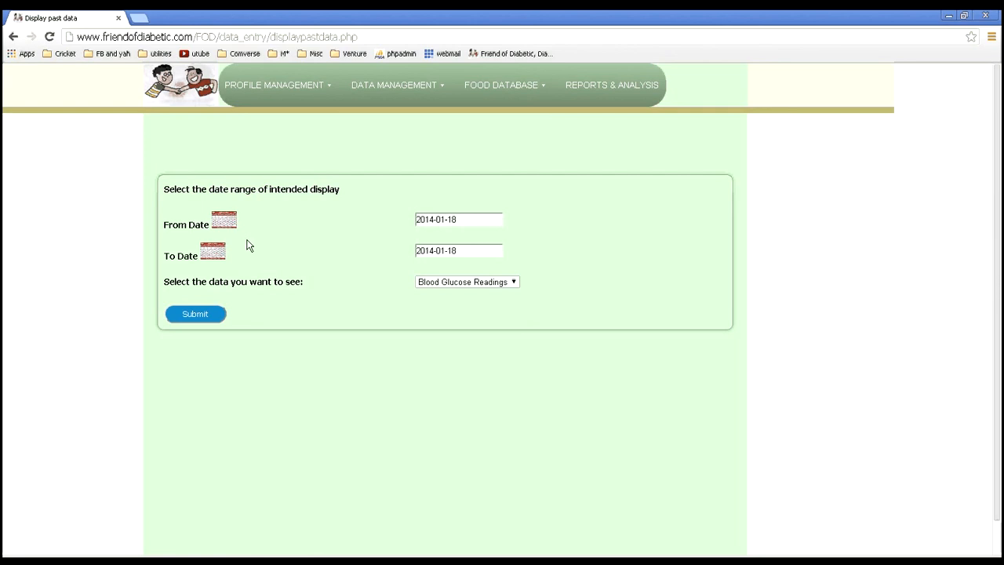
click(225, 226)
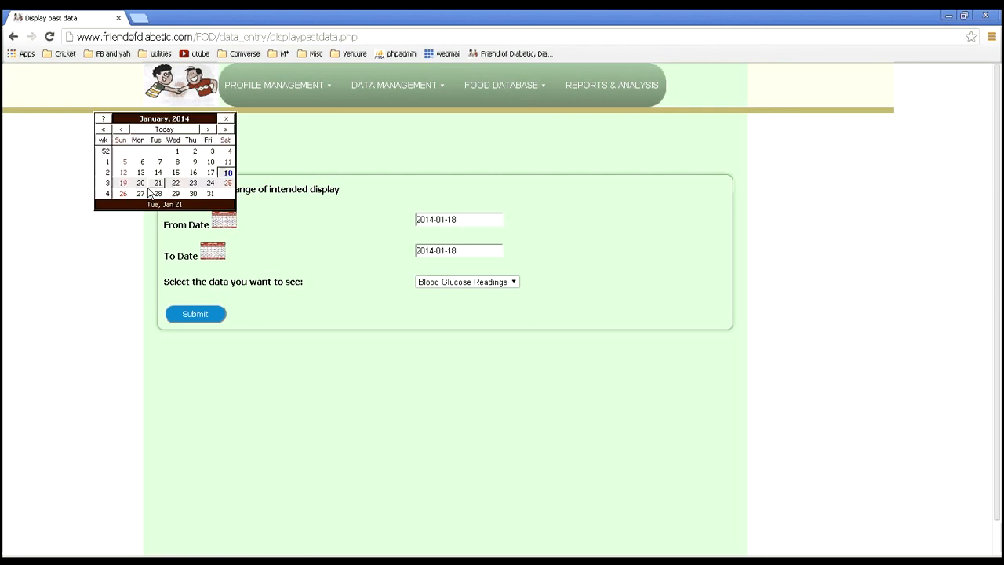
click(102, 129)
click(142, 161)
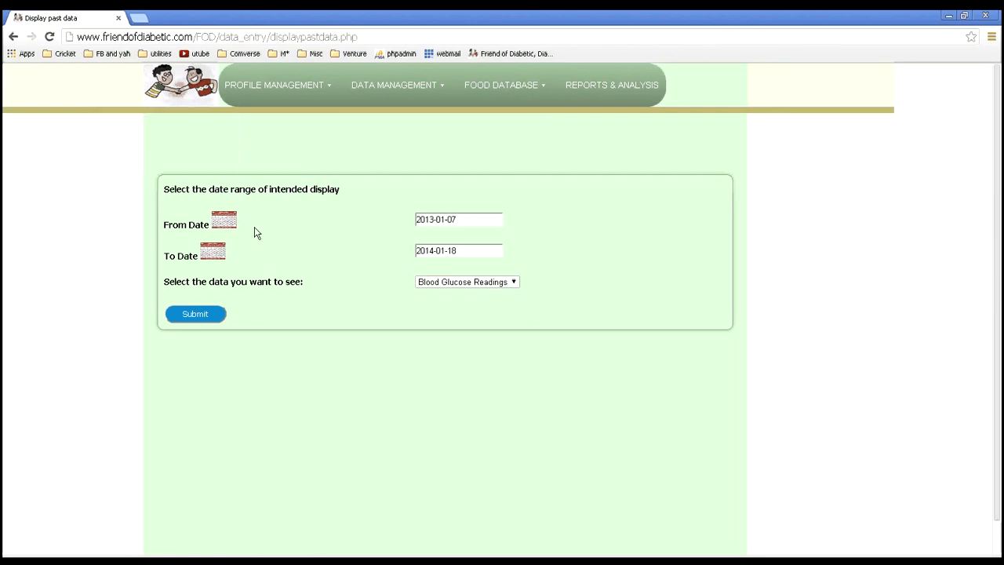
Choose Insulin Intake as the data to see, submit the request and display the insulin records.
click(494, 285)
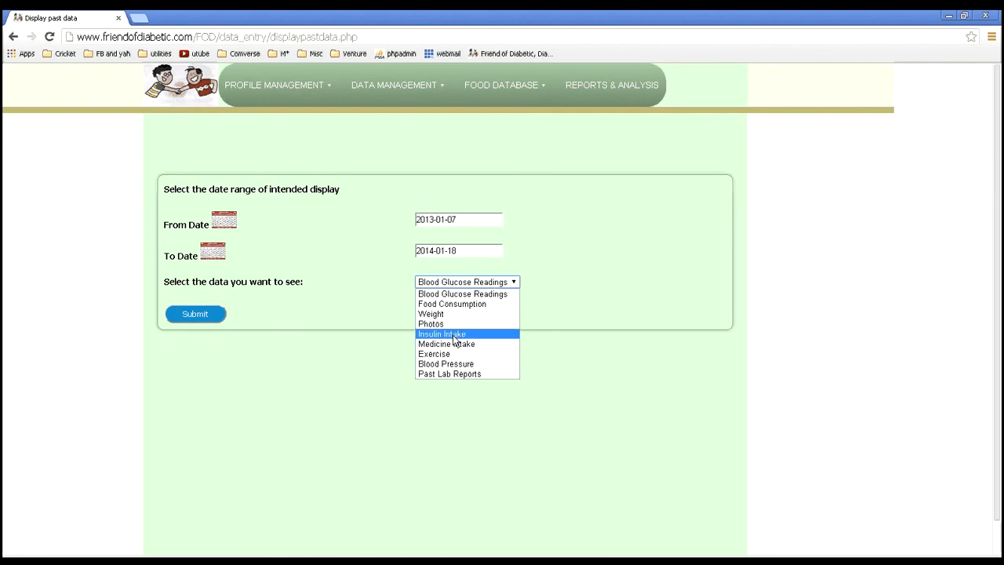
click(453, 335)
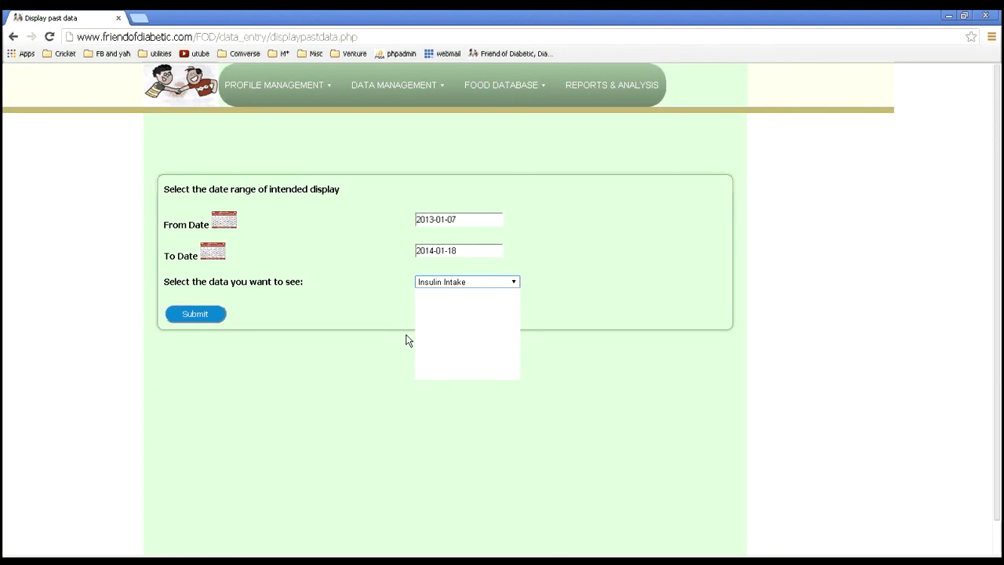
click(202, 321)
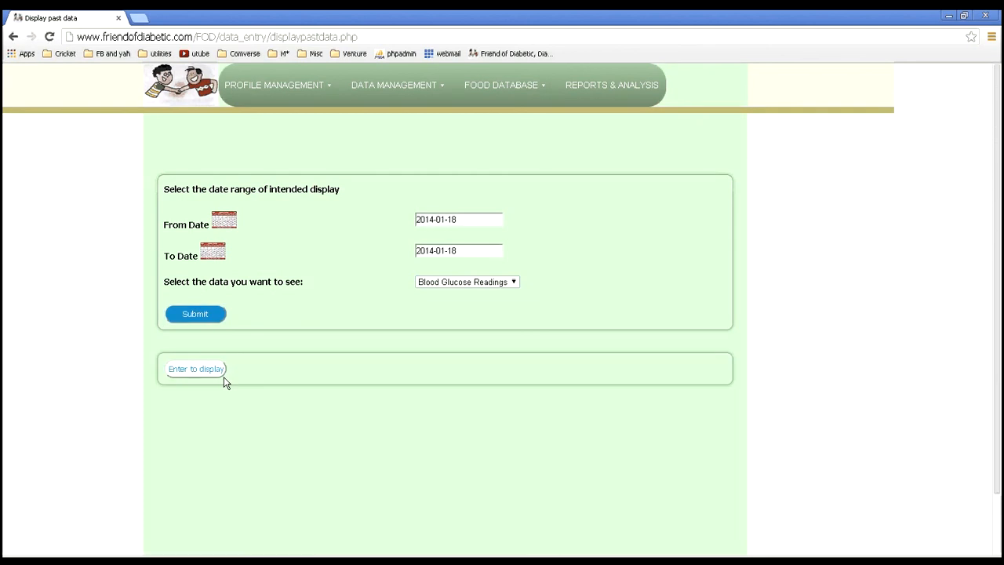
click(215, 372)
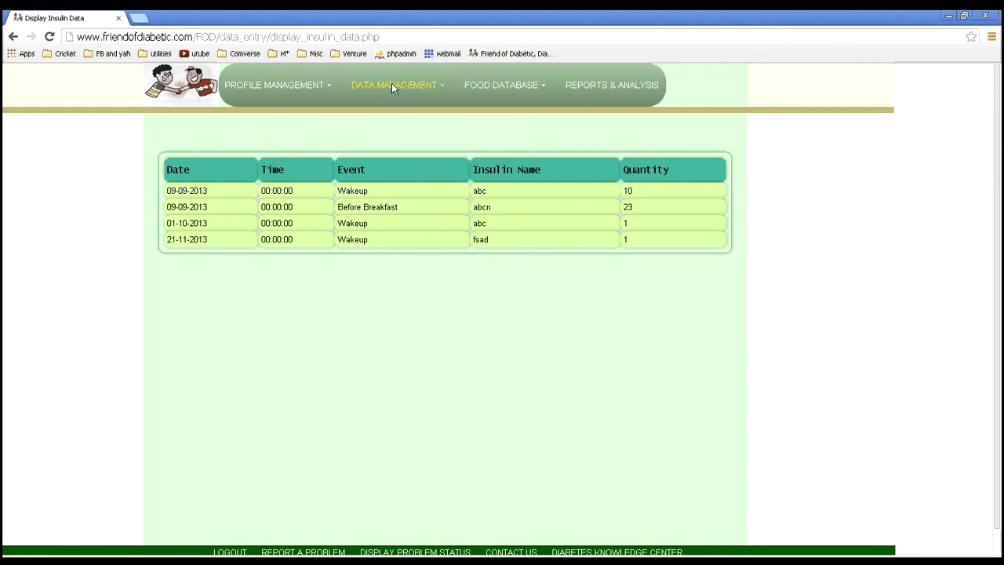
Reopen the form for displaying past data and set its From Date to 2013-01-07.
mouse_move(392, 83)
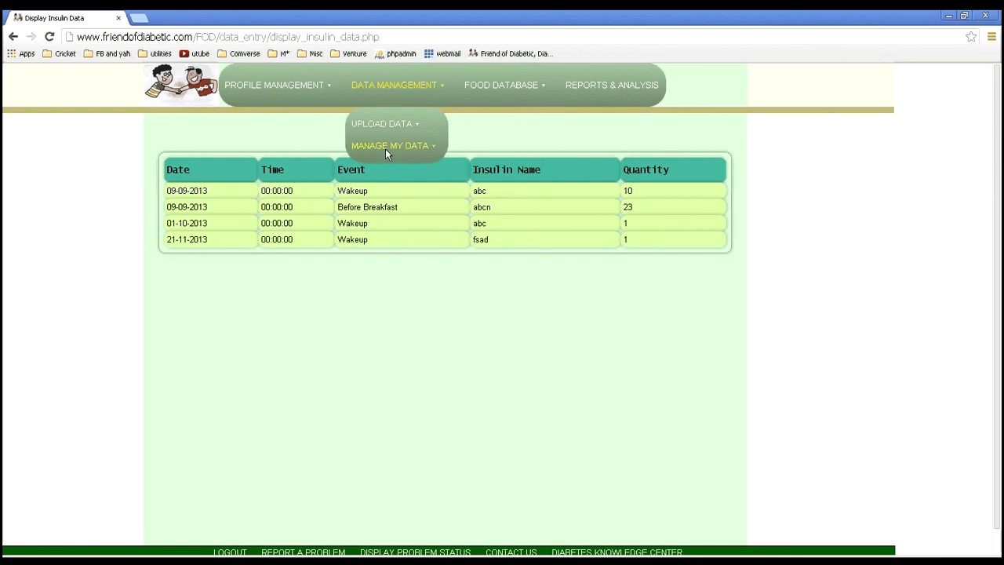
mouse_move(385, 148)
click(493, 157)
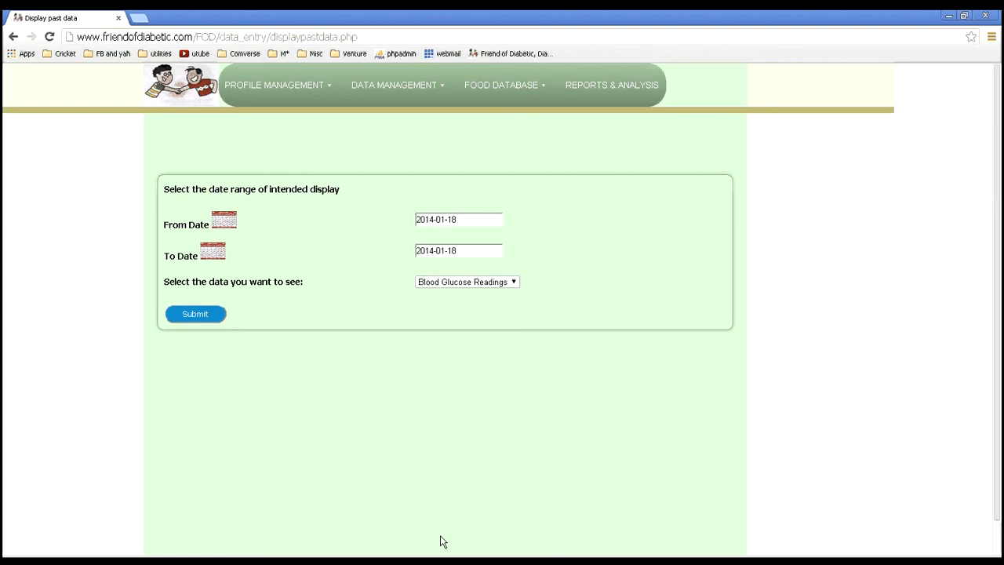
click(588, 558)
click(371, 84)
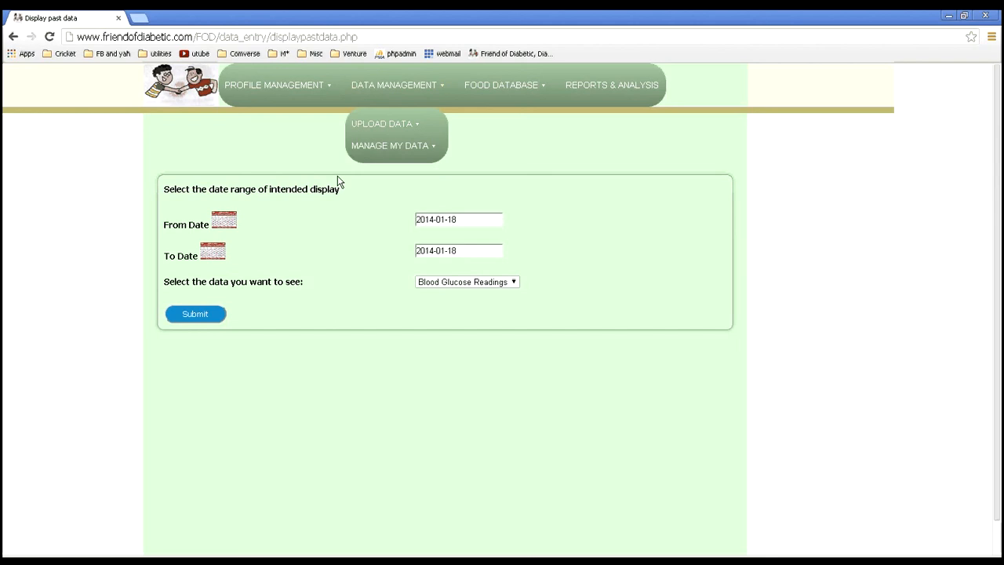
click(225, 222)
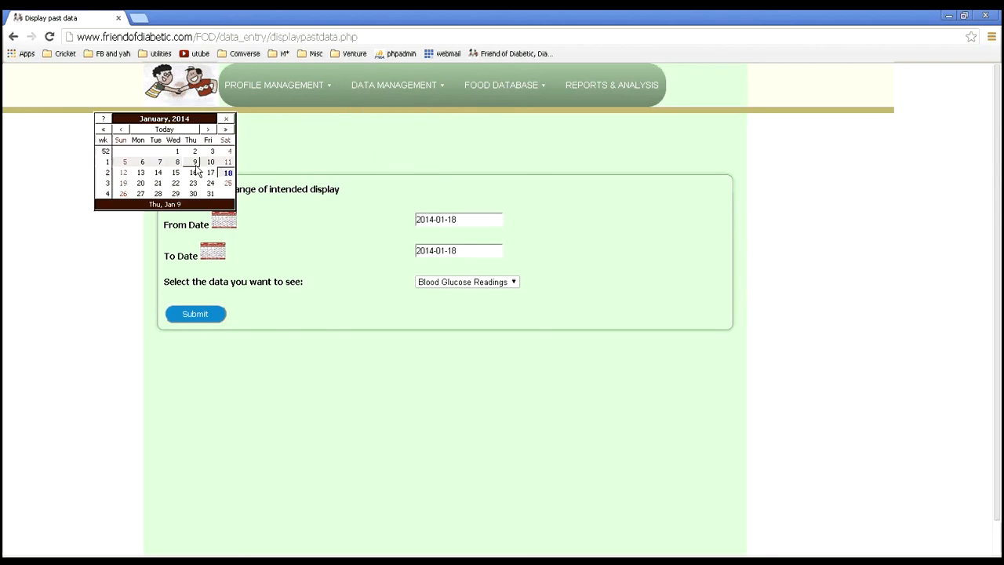
click(101, 134)
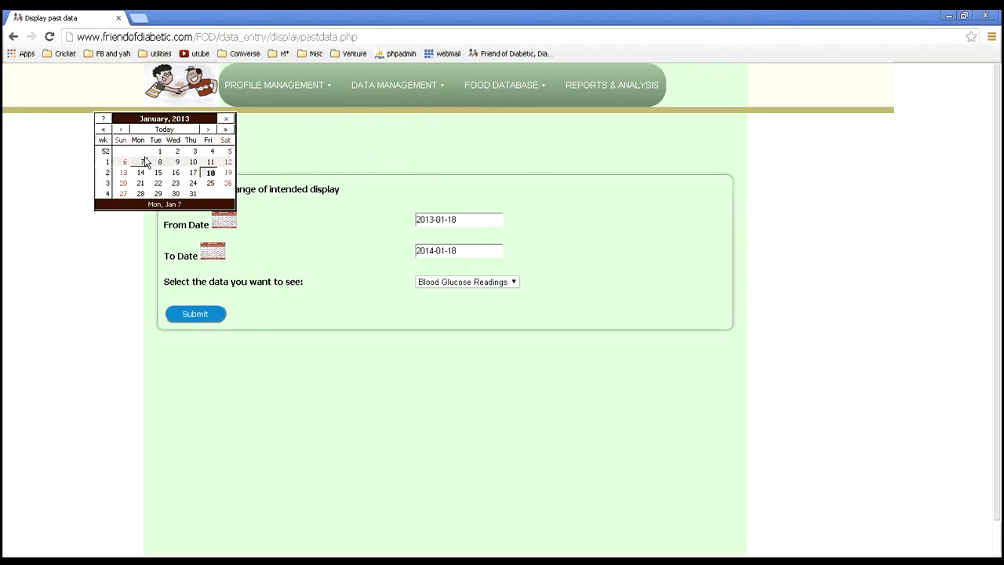
click(142, 161)
Request and display the Weight data, and look over the photos for the highest and lowest weights.
click(432, 284)
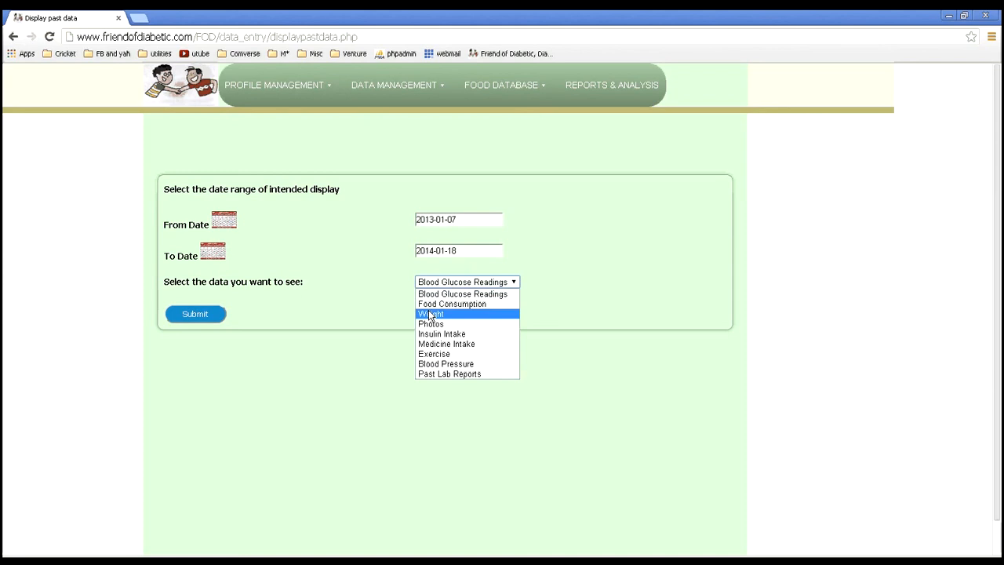
click(430, 315)
click(208, 316)
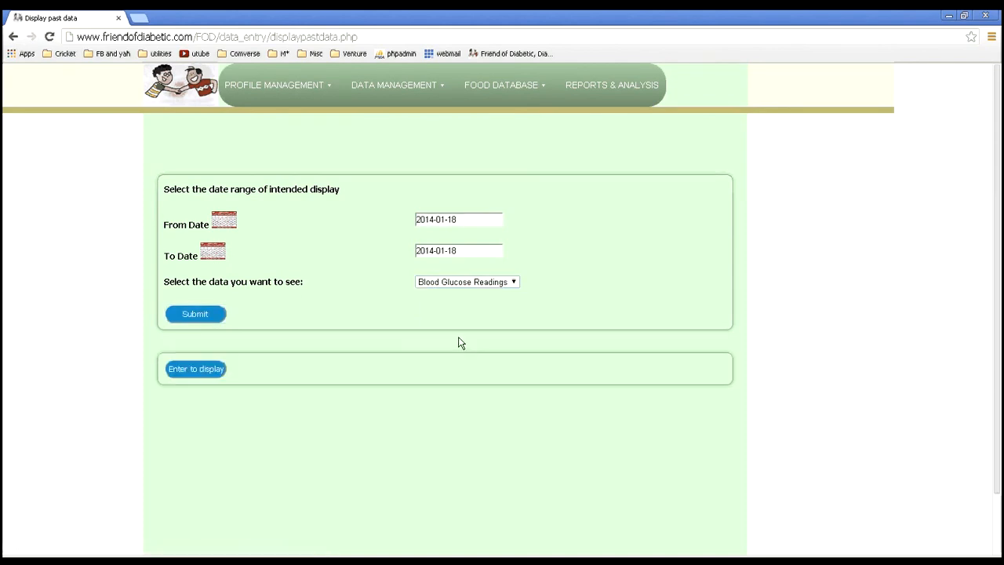
click(194, 372)
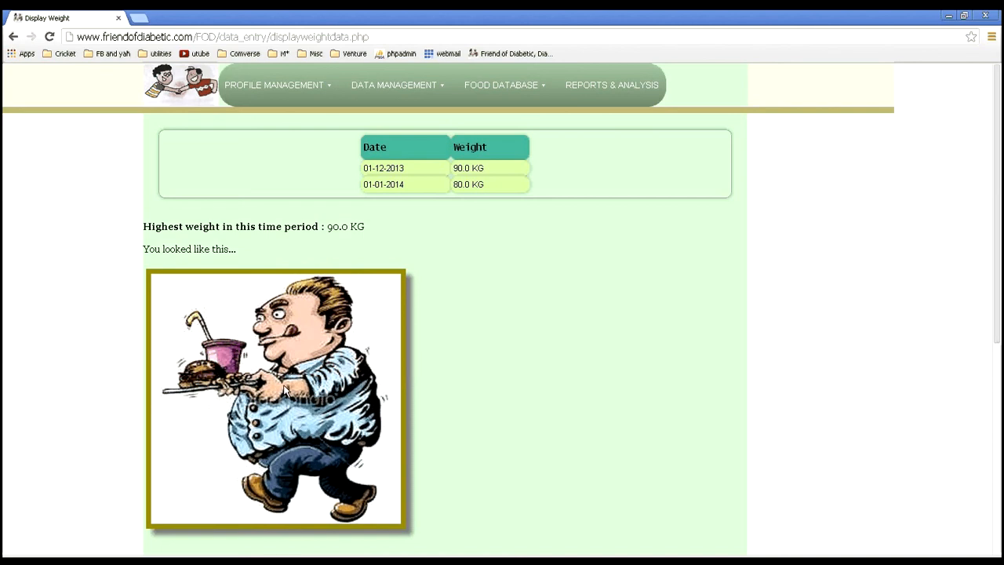
scroll(284, 390, down, 5)
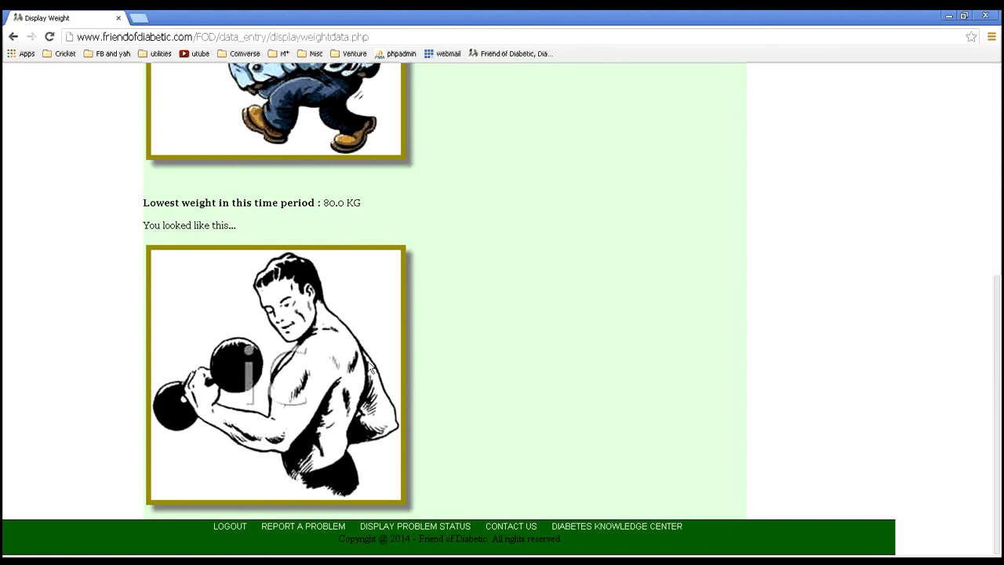
scroll(469, 393, up, 5)
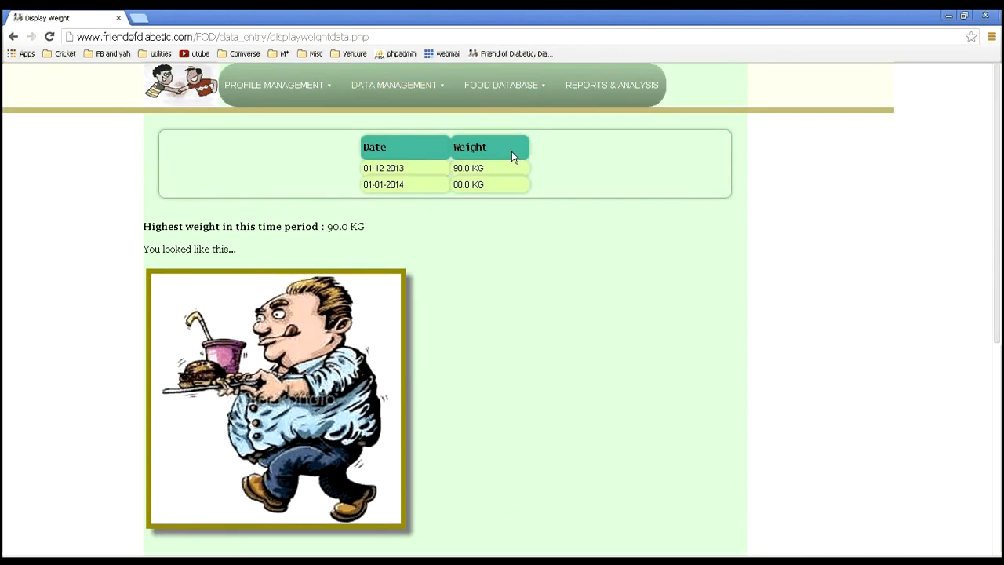
Bring up the options for deleting each type of past data.
mouse_move(361, 85)
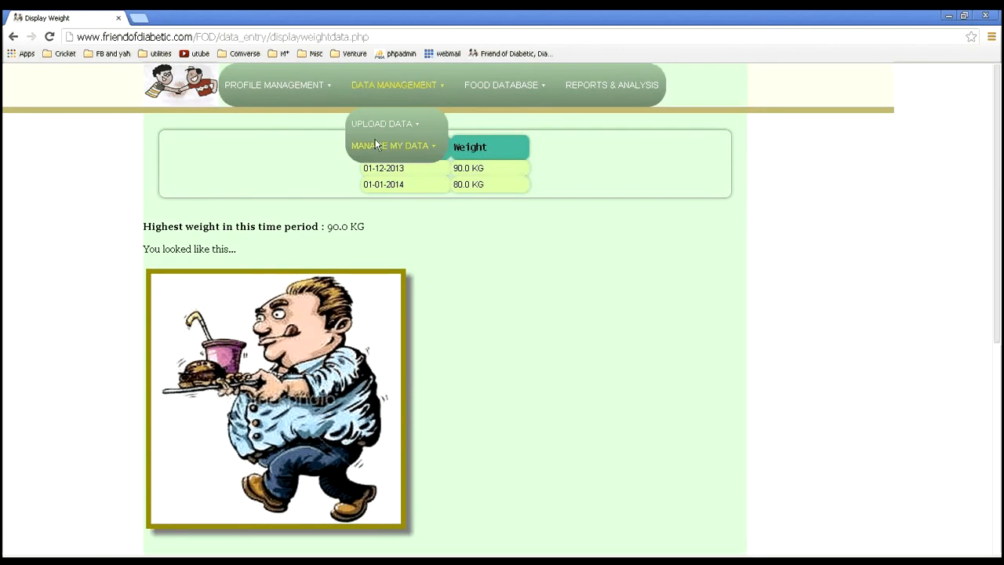
mouse_move(375, 142)
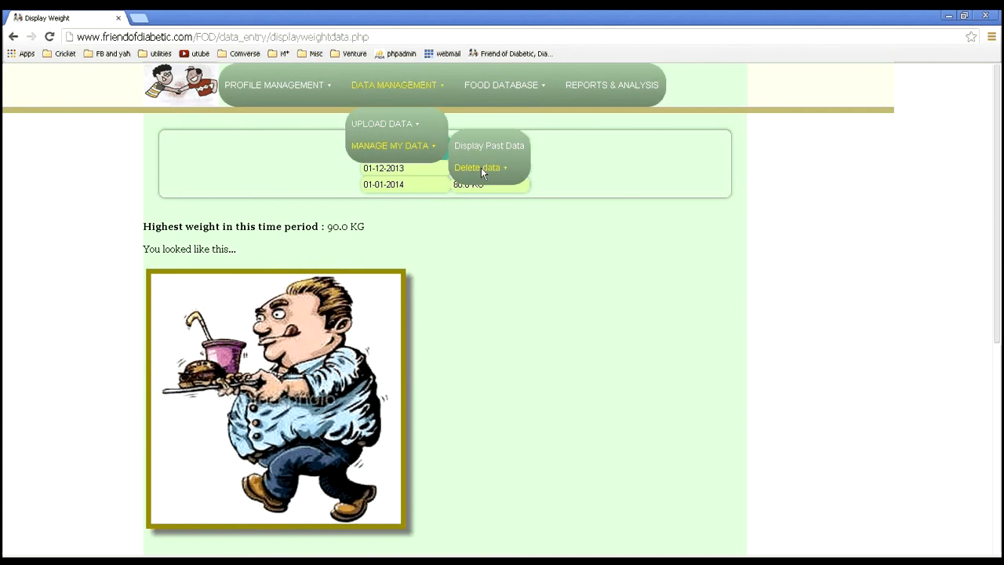
mouse_move(402, 89)
mouse_move(474, 170)
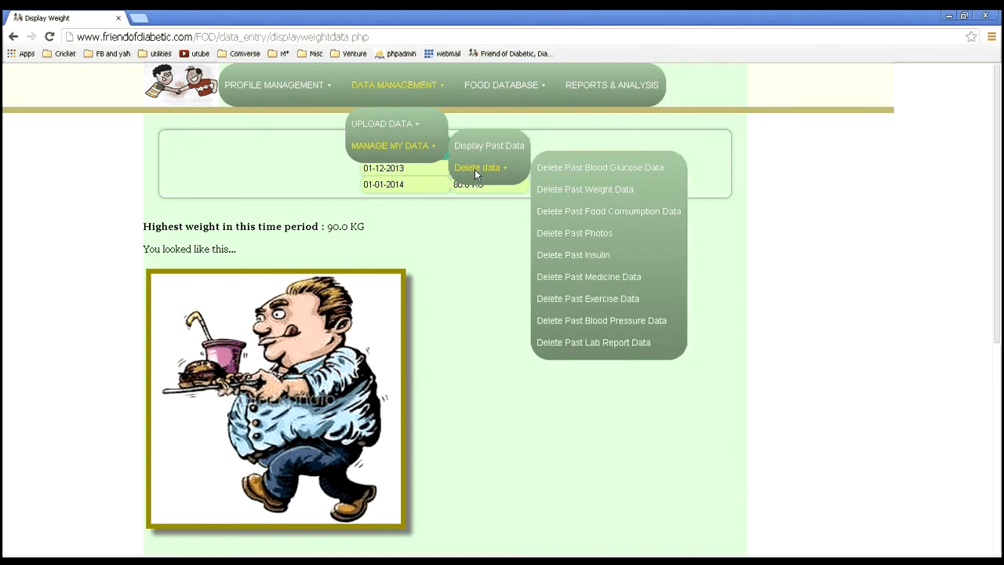